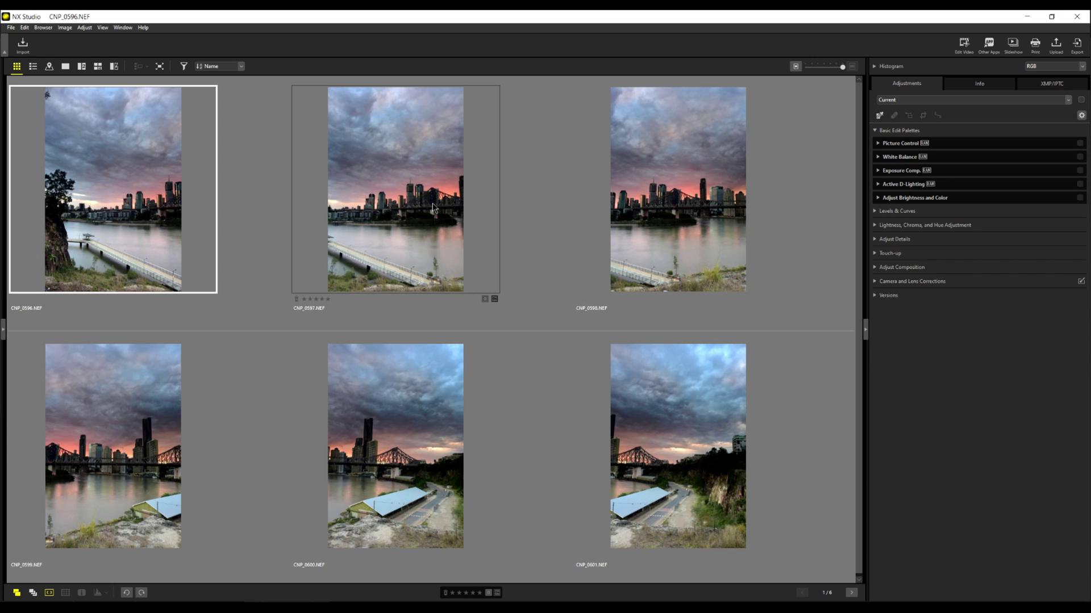
# Open CNP_0598.NEF alone and change its Picture Control from Vivid to [LS] Landscape.
pyautogui.doubleClick(645, 201)
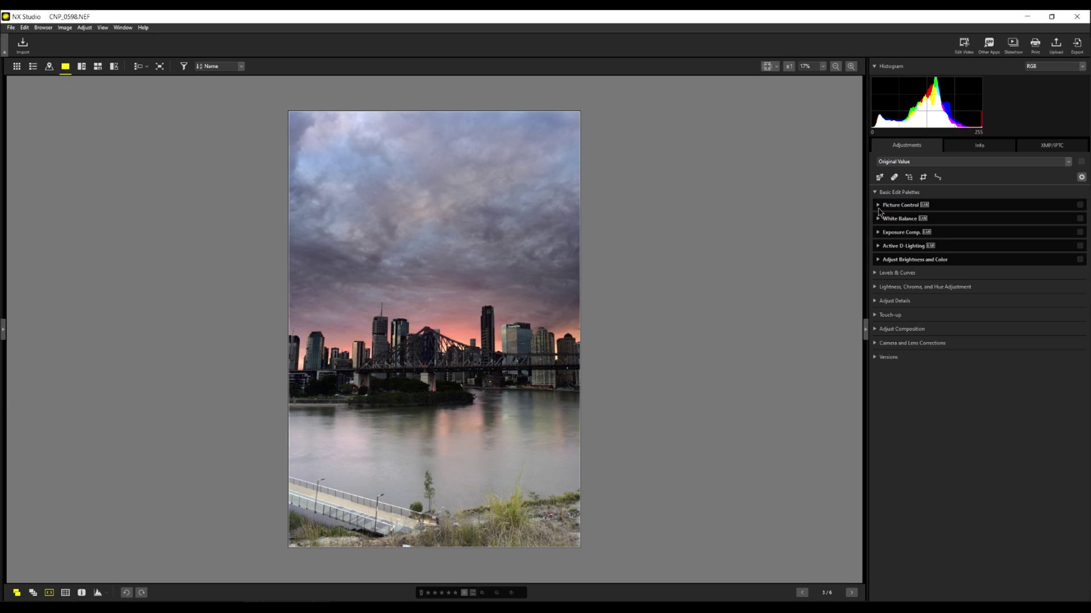
pyautogui.click(877, 205)
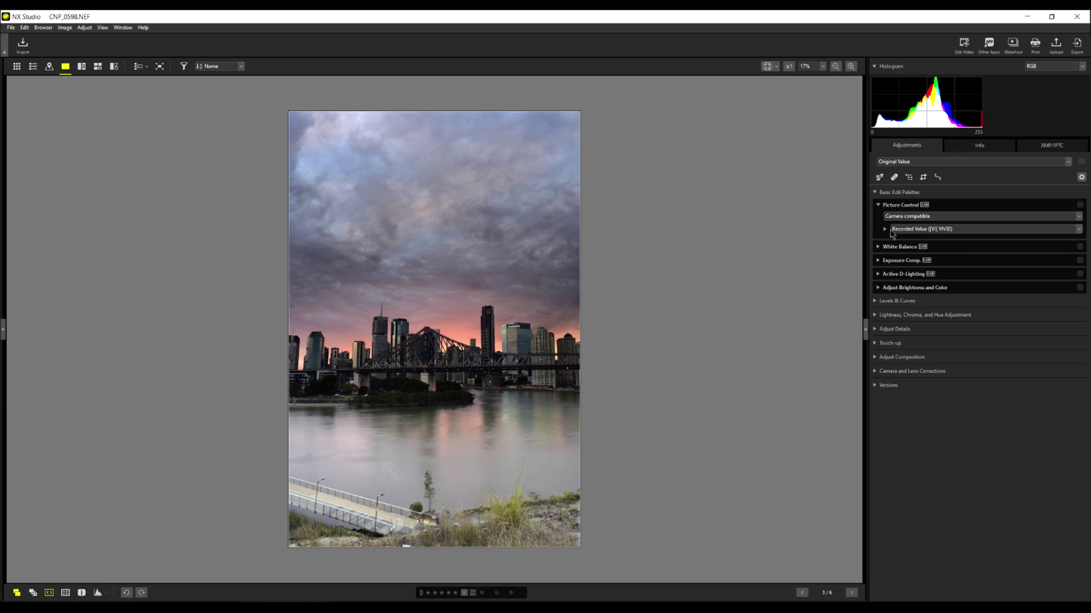
pyautogui.click(915, 230)
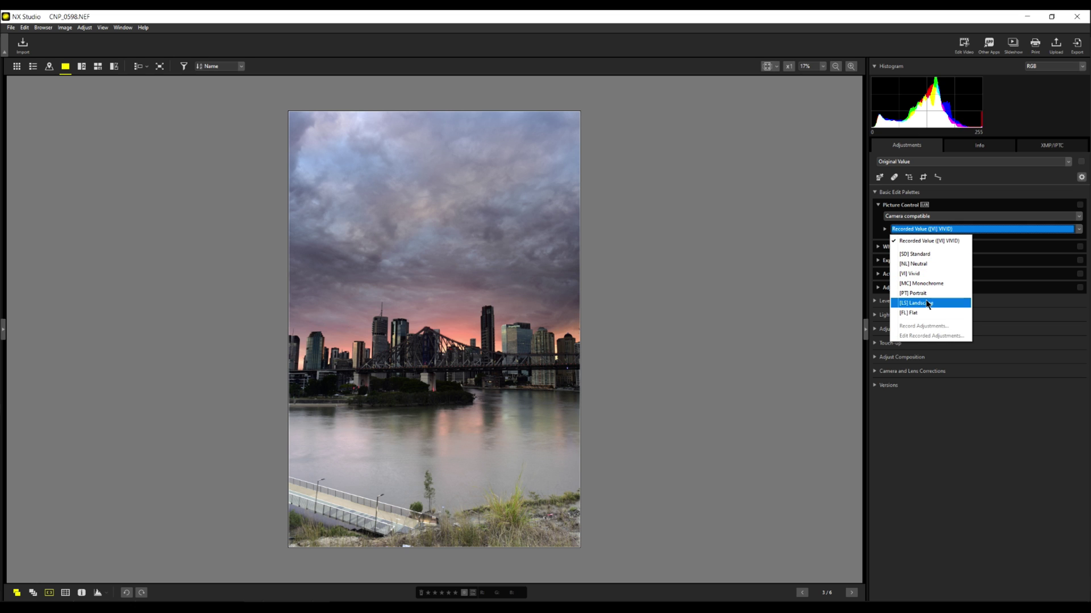
pyautogui.click(928, 303)
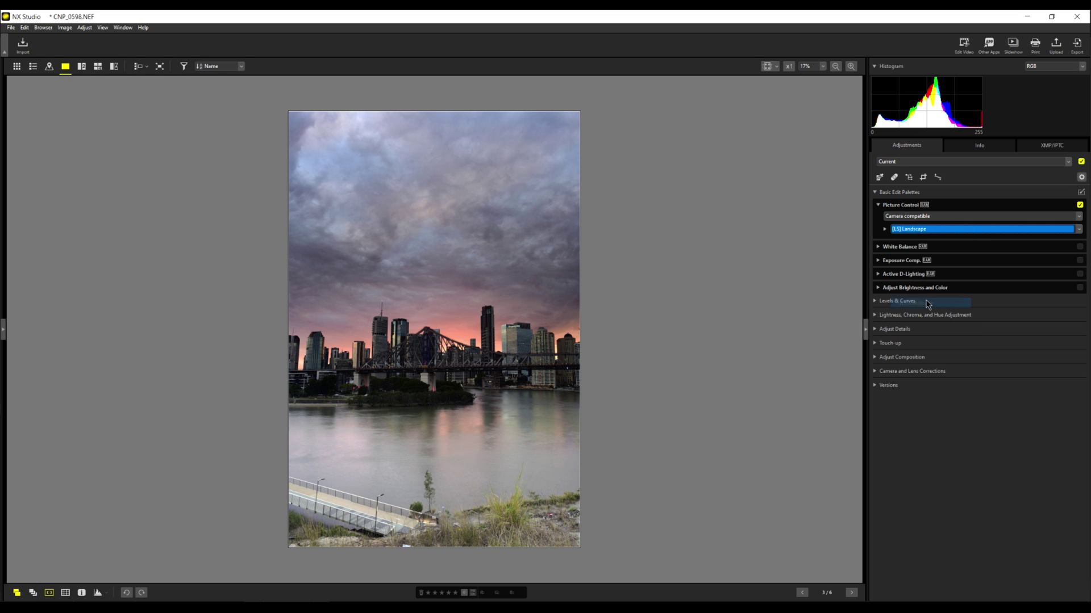
# Try Cloudy white balance and a colour temperature tweak, then set a gray point sampled from the sky.
pyautogui.click(878, 246)
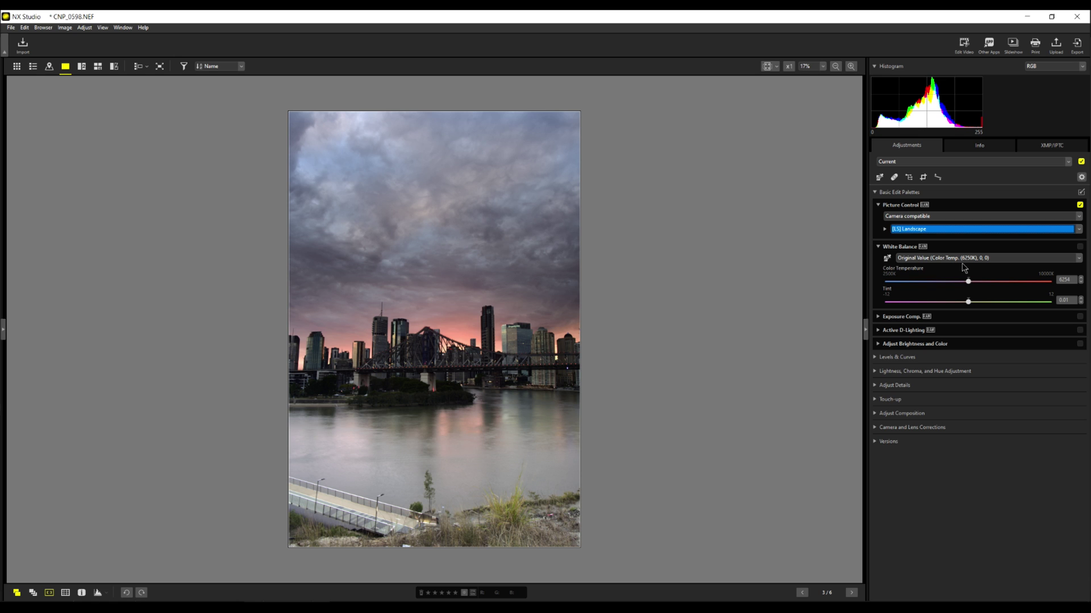
pyautogui.click(930, 259)
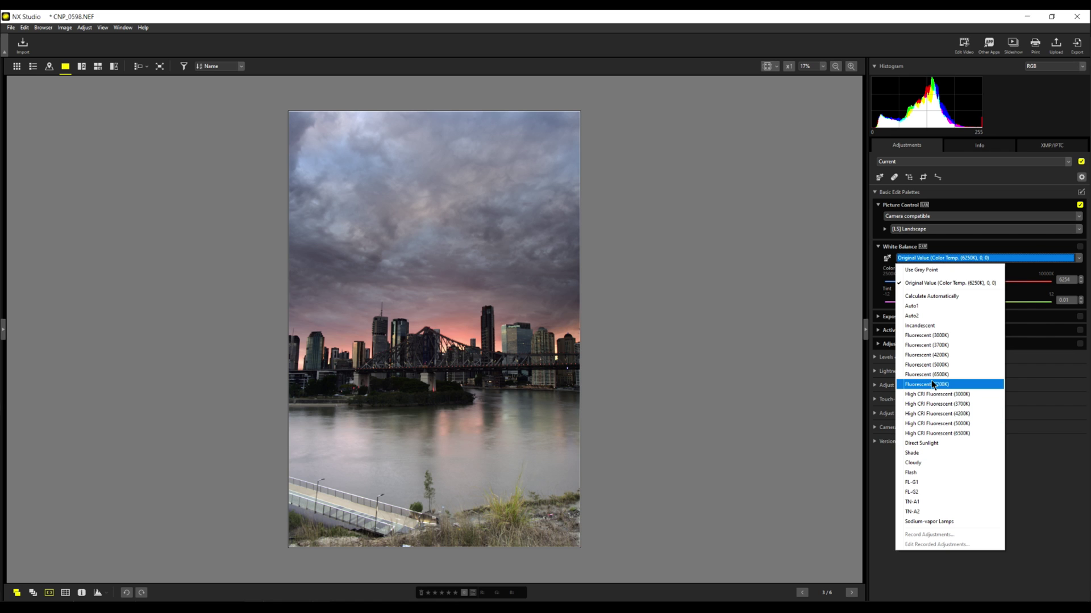
pyautogui.click(911, 464)
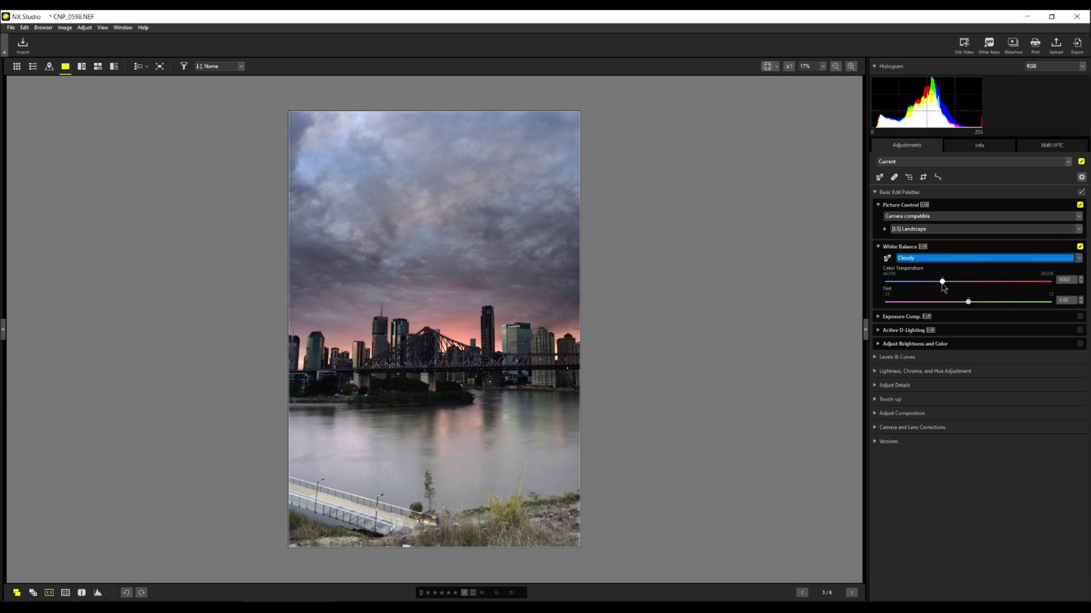
pyautogui.click(942, 282)
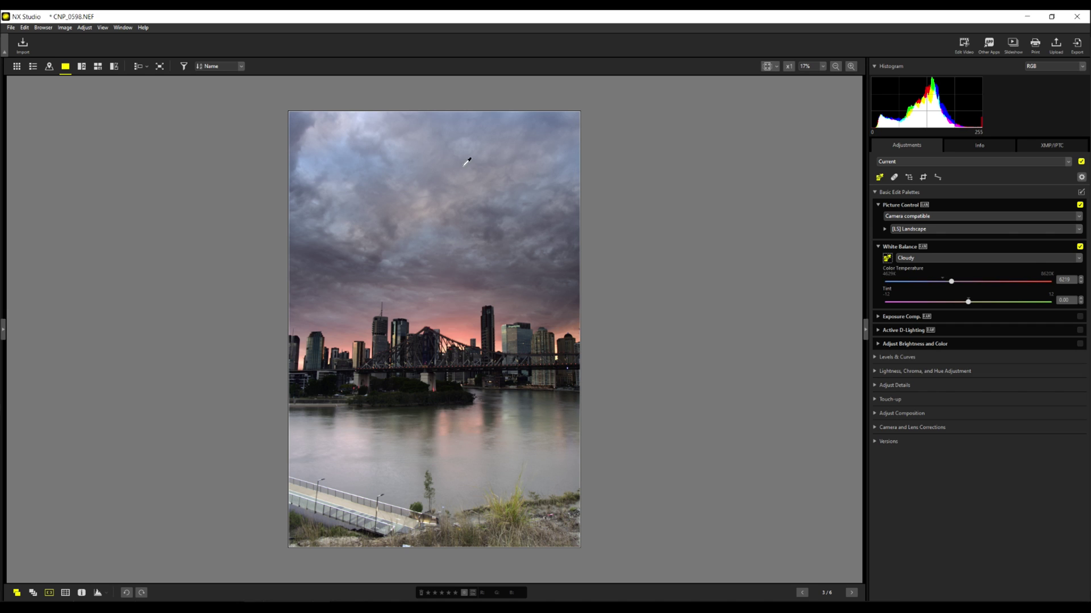
pyautogui.click(368, 120)
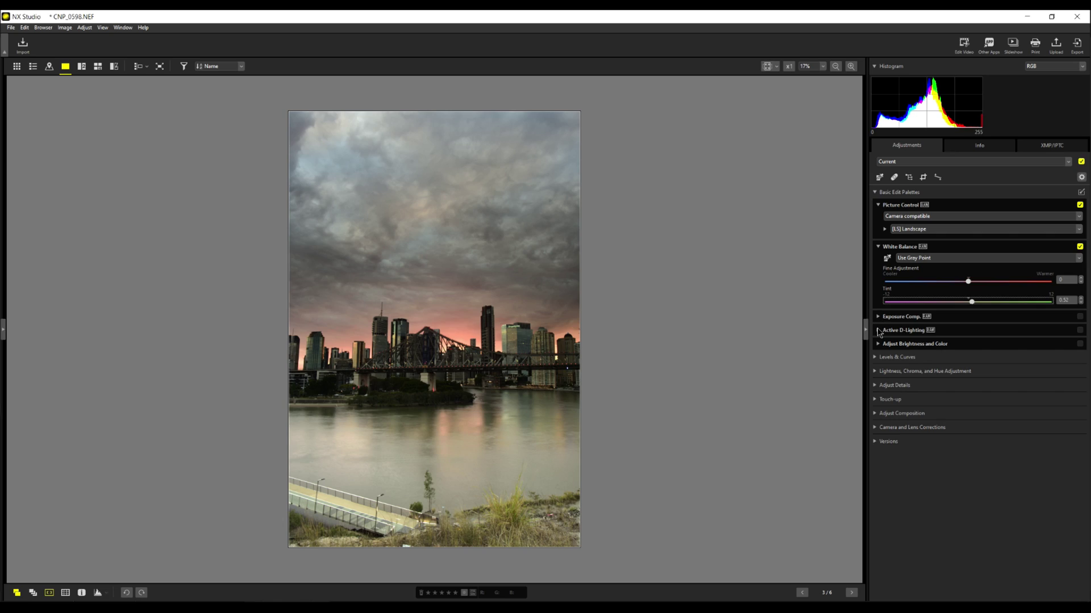
# Change Active D-Lighting from Off to High, then lower it to Normal.
pyautogui.click(878, 331)
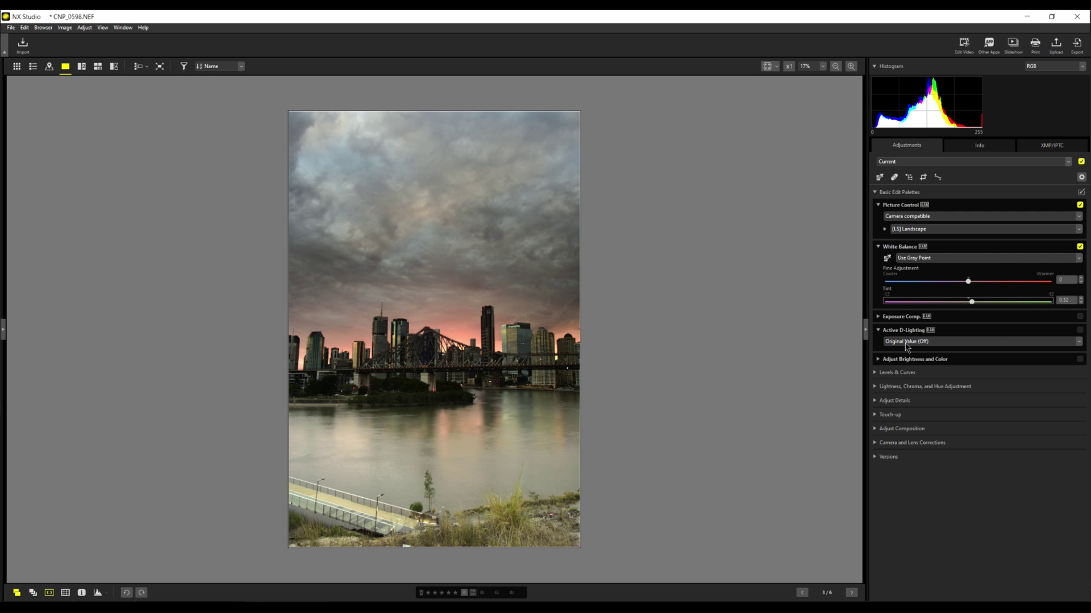
pyautogui.click(906, 343)
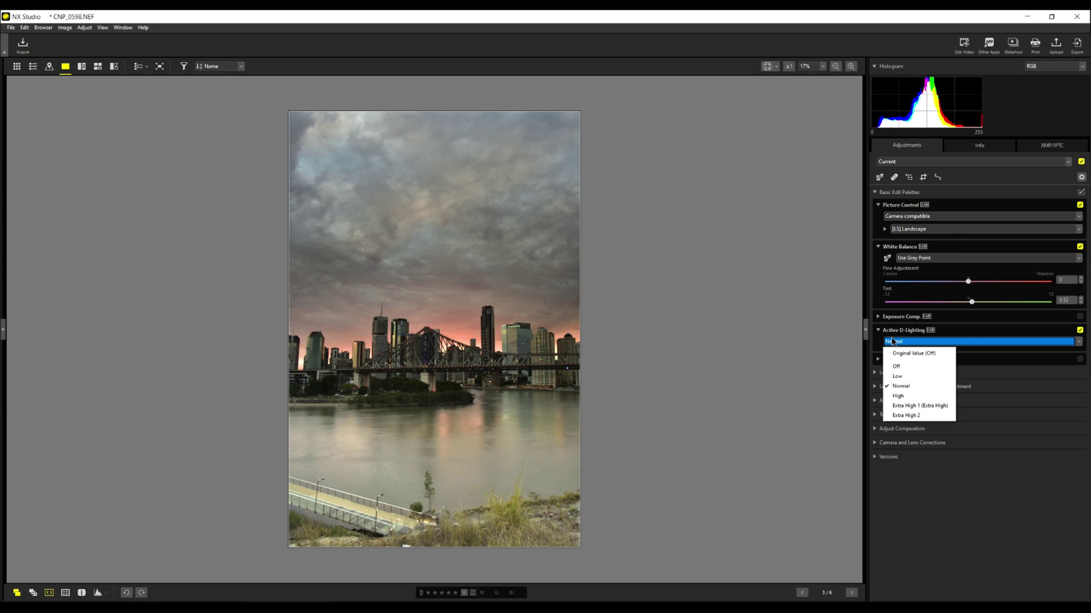
pyautogui.click(897, 397)
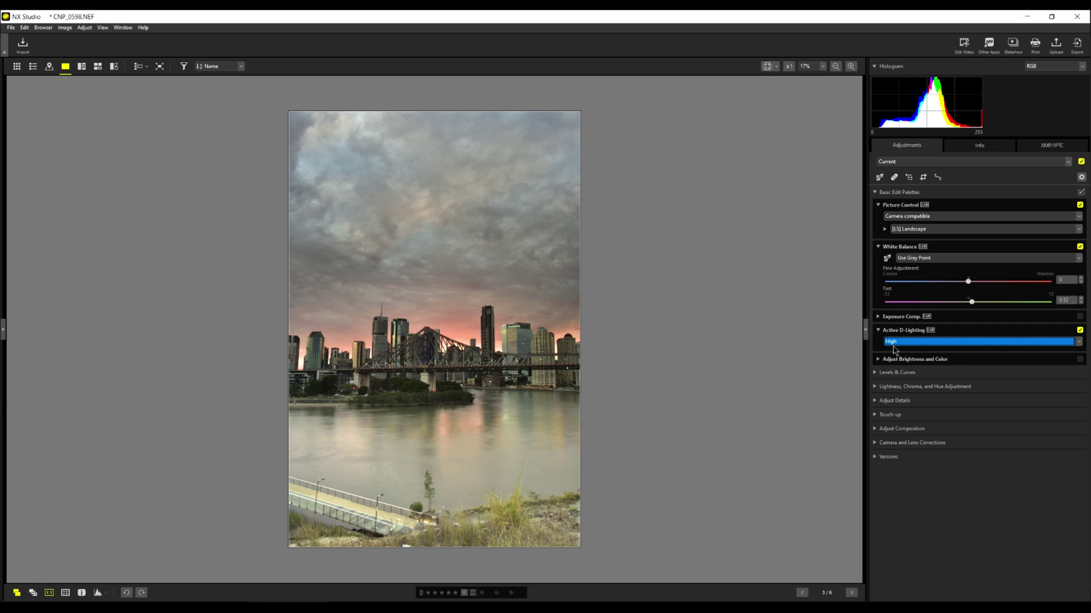
pyautogui.click(893, 344)
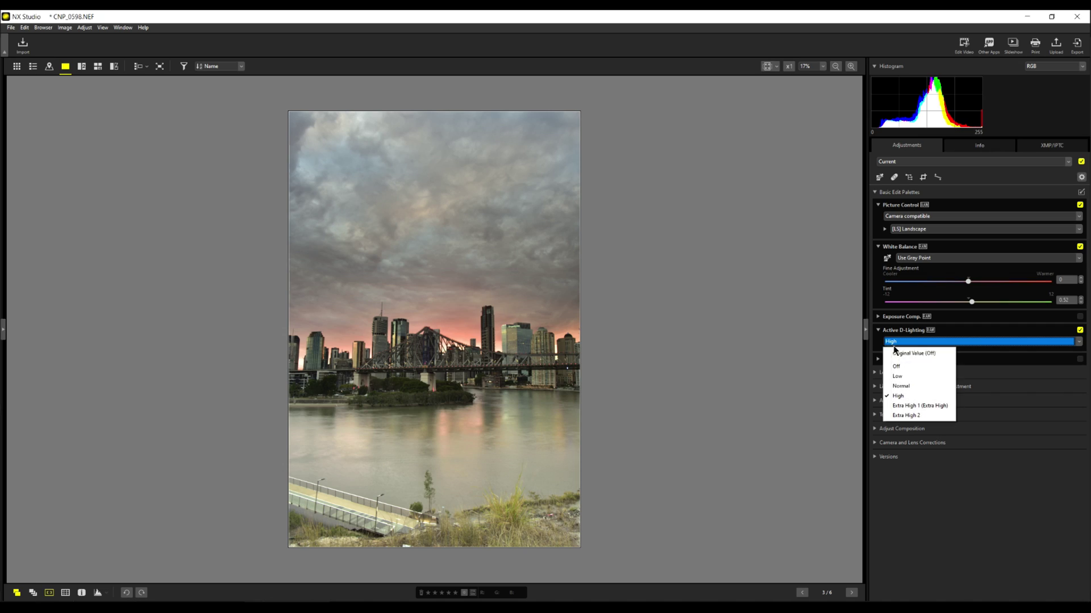
pyautogui.click(903, 386)
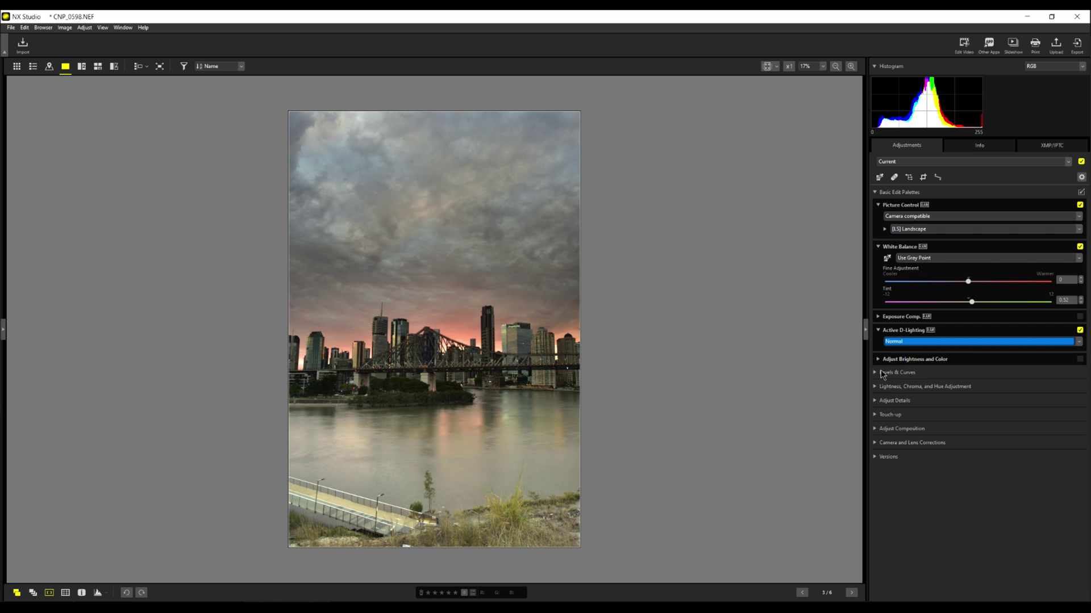
# In Adjust Brightness and Color, boost saturation and raise highlight protection to 27.
pyautogui.click(878, 359)
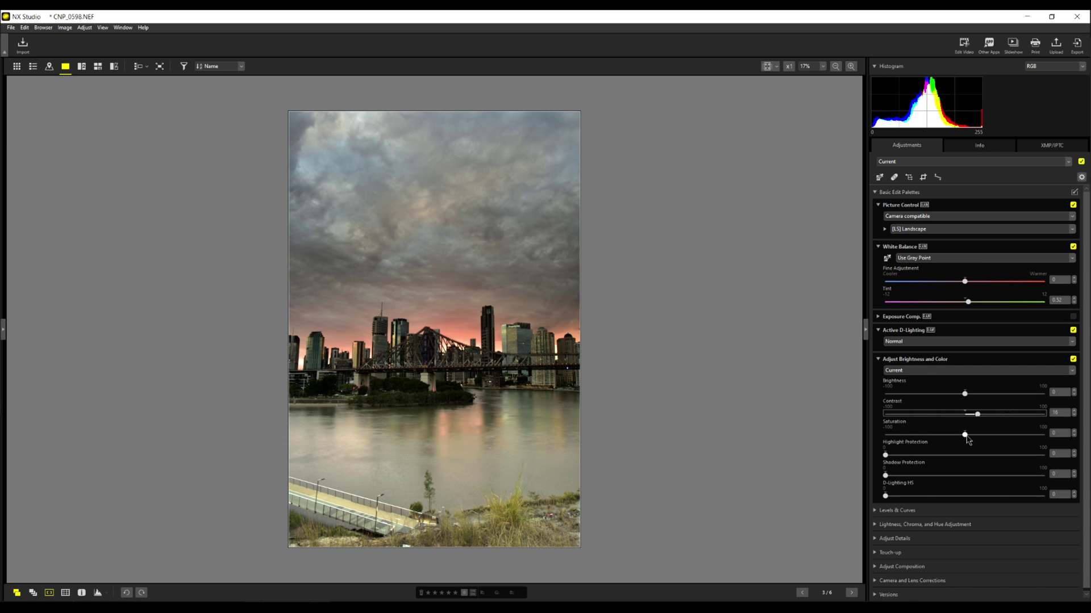
pyautogui.moveTo(966, 435); pyautogui.dragTo(990, 436)
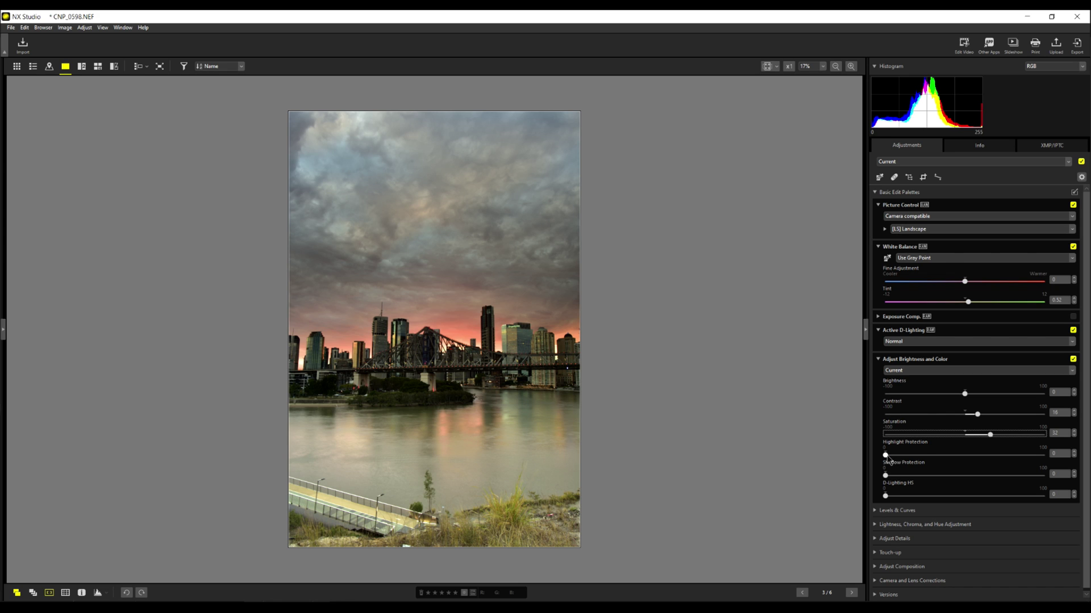
pyautogui.moveTo(886, 455); pyautogui.dragTo(956, 476)
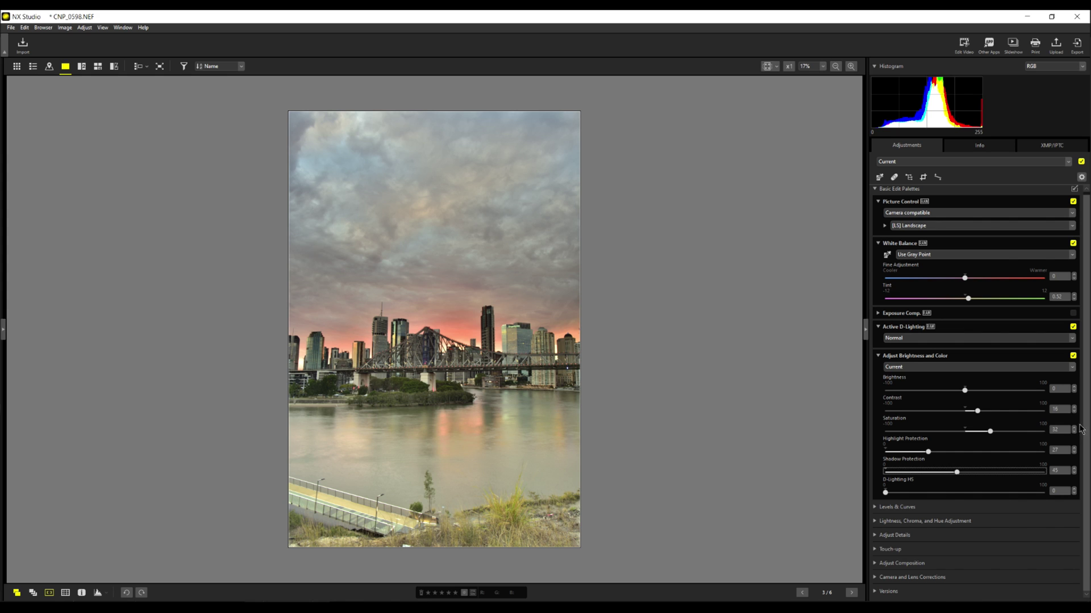
# Uncheck Lateral Color Aberration correction, then toggle Vignette Control off and back on to compare.
pyautogui.click(886, 577)
pyautogui.scroll(-5, 897, 522)
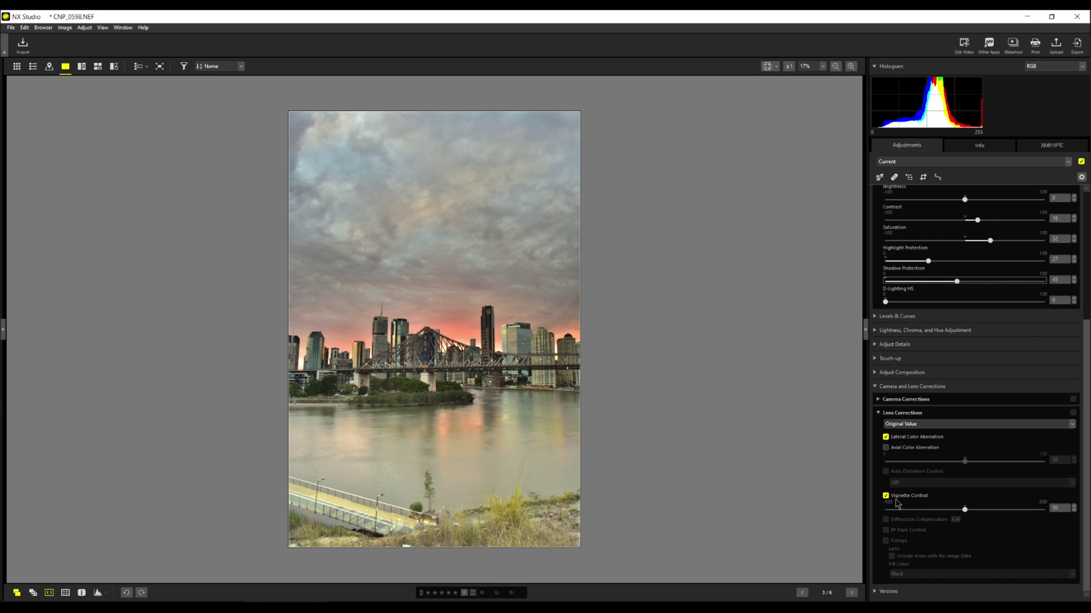
pyautogui.click(885, 439)
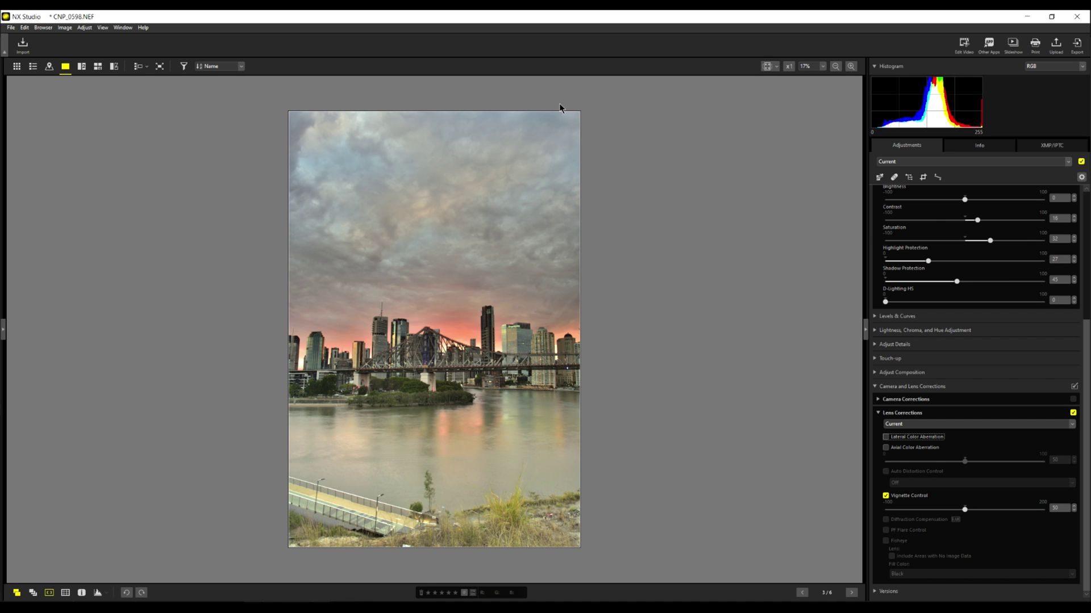
pyautogui.click(886, 496)
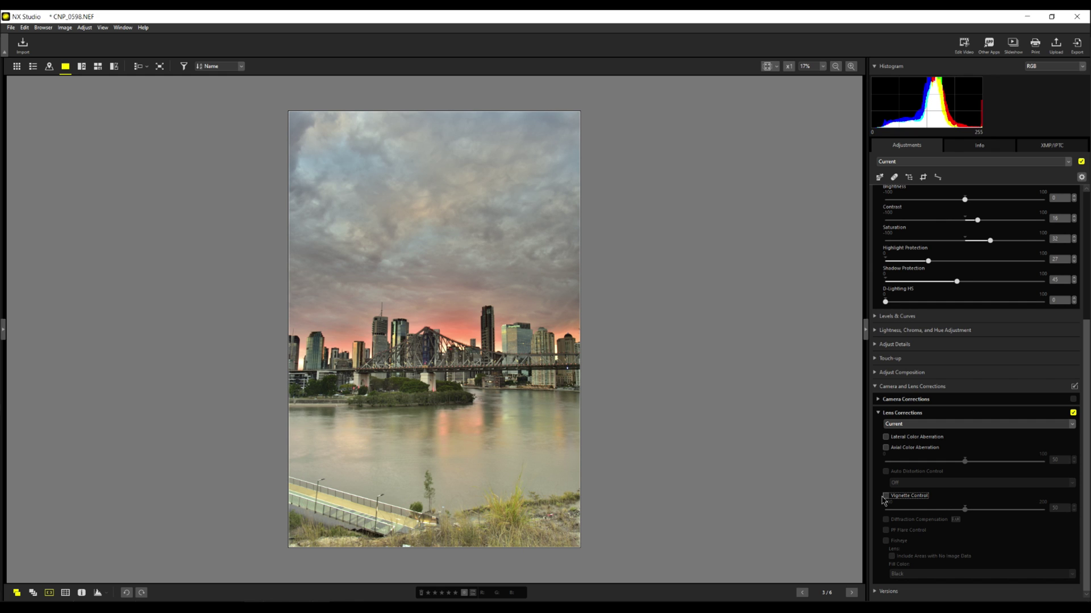
pyautogui.click(885, 497)
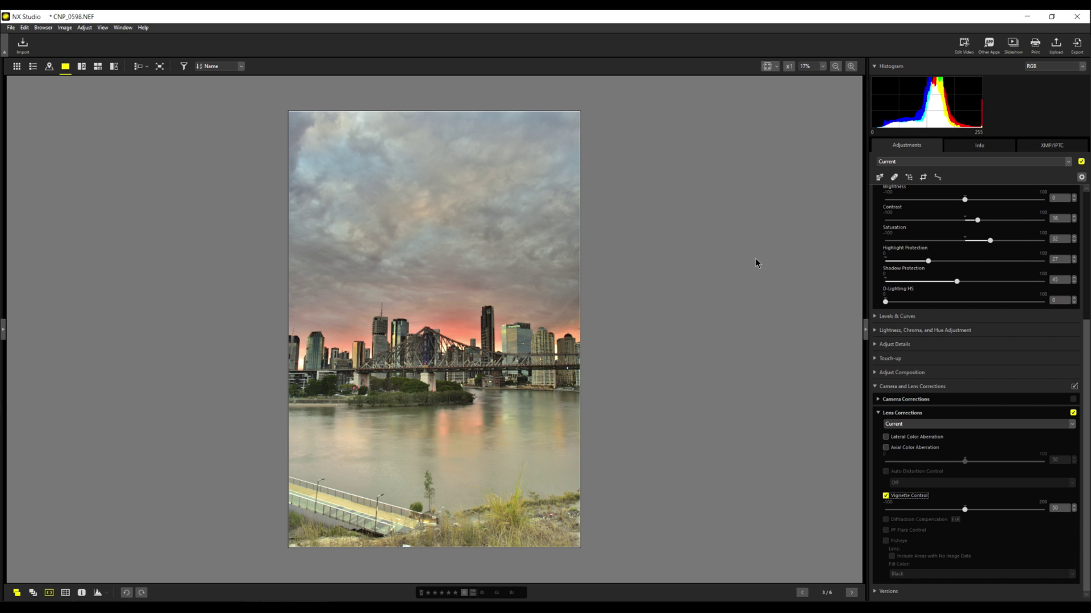
# Switch Vignette Control off again and raise saturation from 32 to 50.
pyautogui.click(886, 497)
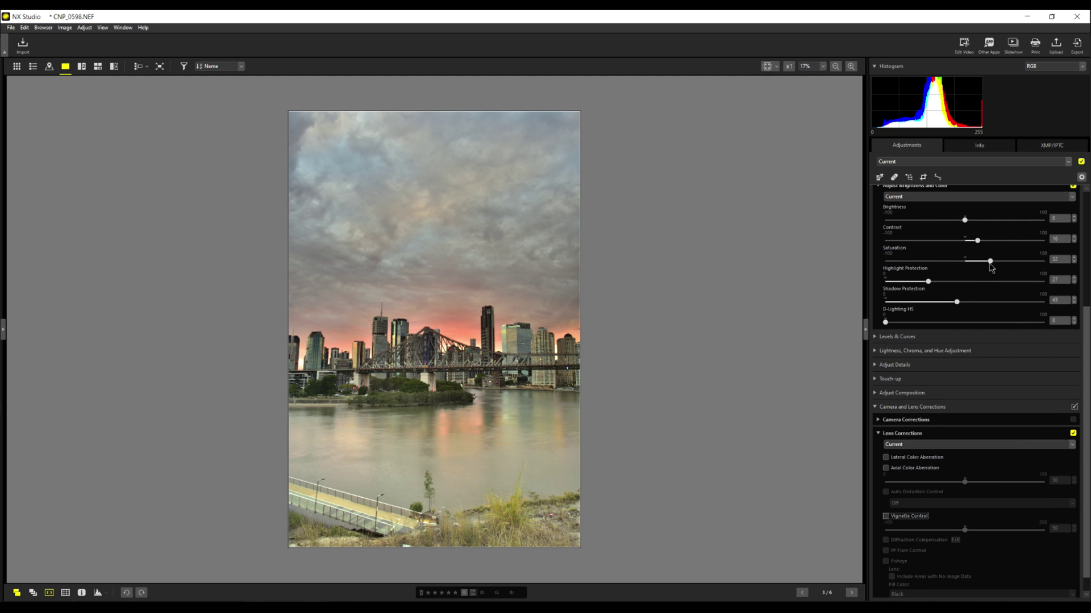
pyautogui.moveTo(990, 262); pyautogui.dragTo(1004, 261)
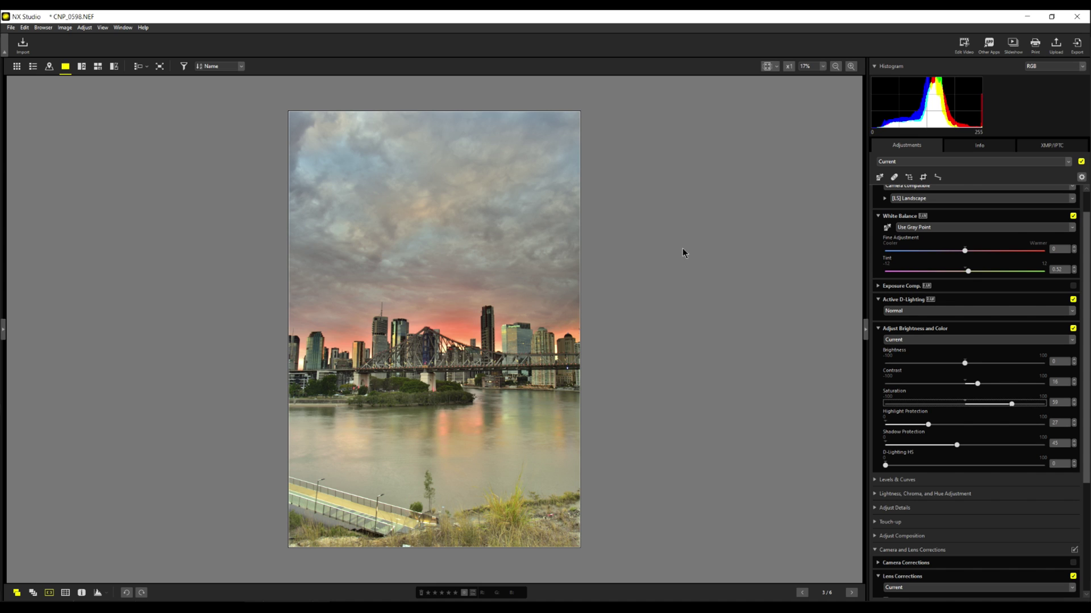
# Show all six river shots as a thumbnail grid and bring up the Adjust menu to copy CNP_0598's edits.
pyautogui.click(18, 67)
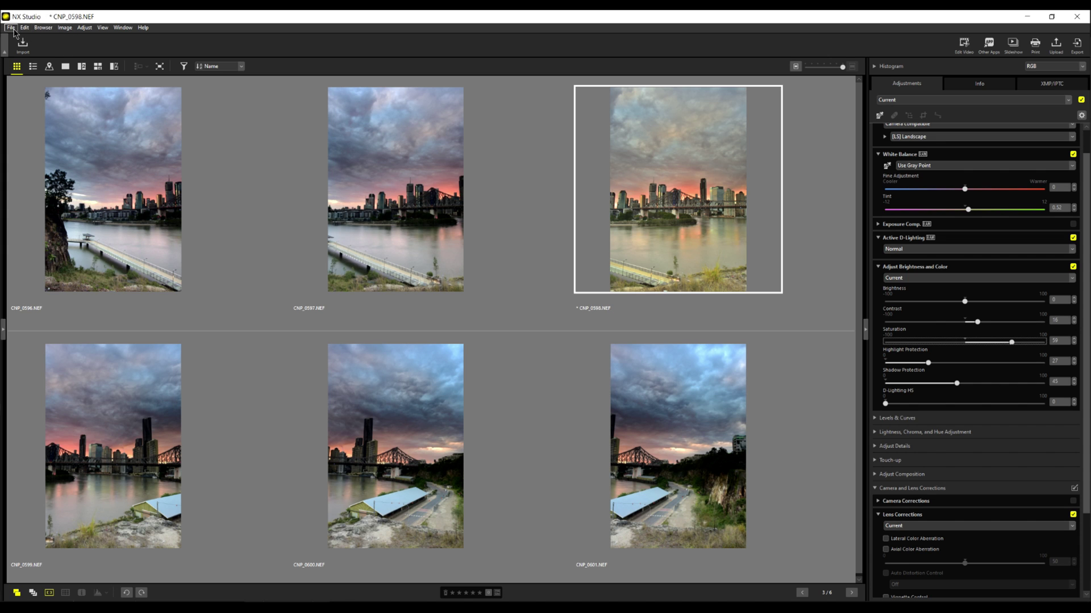
pyautogui.click(83, 28)
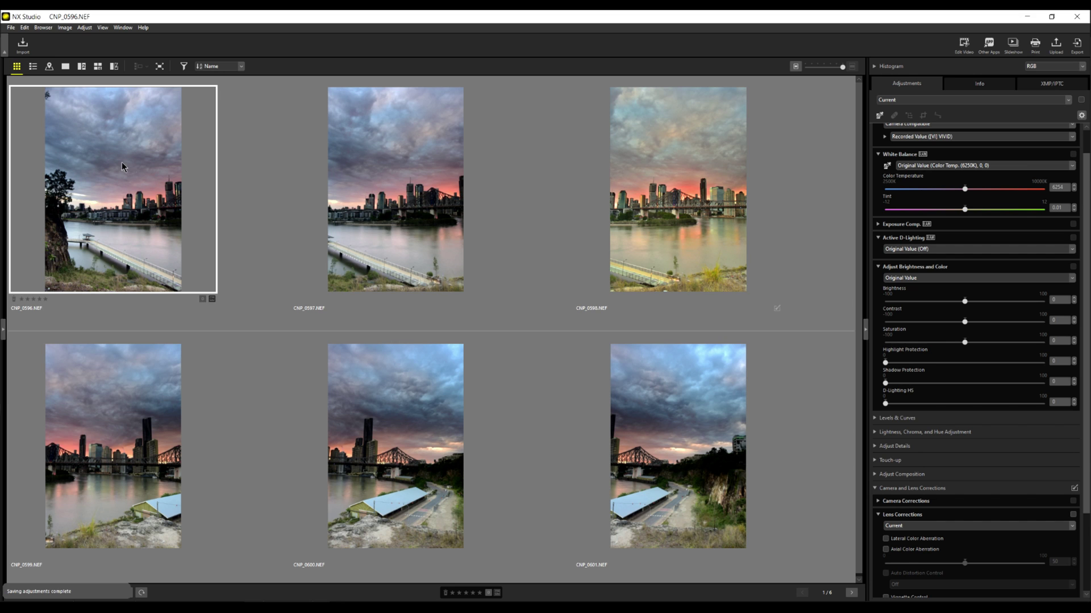
# Select CNP_0597, 0599, 0600 and 0601 and paste CNP_0598's adjustments onto them.
pyautogui.keyDown('ctrl'); pyautogui.click(392, 182); pyautogui.keyUp('ctrl')
pyautogui.keyDown('ctrl'); pyautogui.click(176, 413); pyautogui.keyUp('ctrl')
pyautogui.keyDown('ctrl'); pyautogui.click(338, 430); pyautogui.keyUp('ctrl')
pyautogui.keyDown('ctrl'); pyautogui.click(585, 455); pyautogui.keyUp('ctrl')
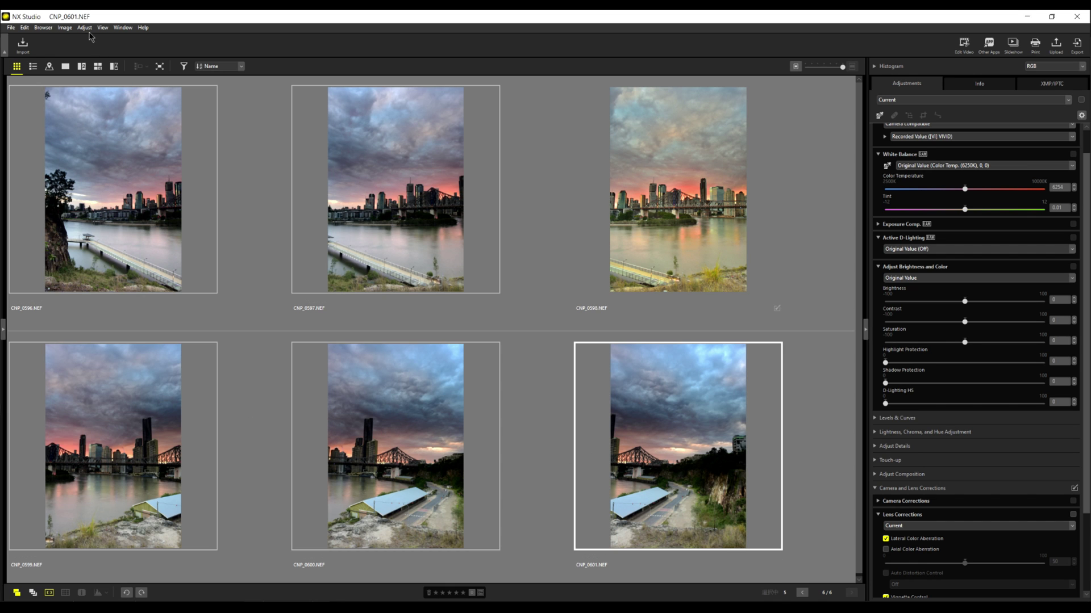
pyautogui.click(85, 28)
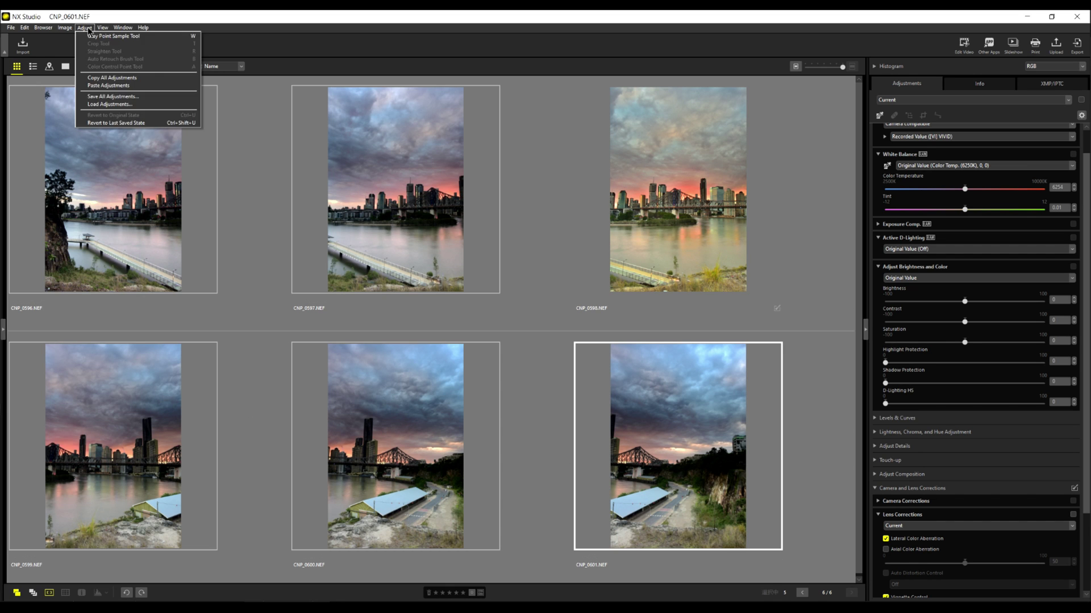
pyautogui.click(100, 85)
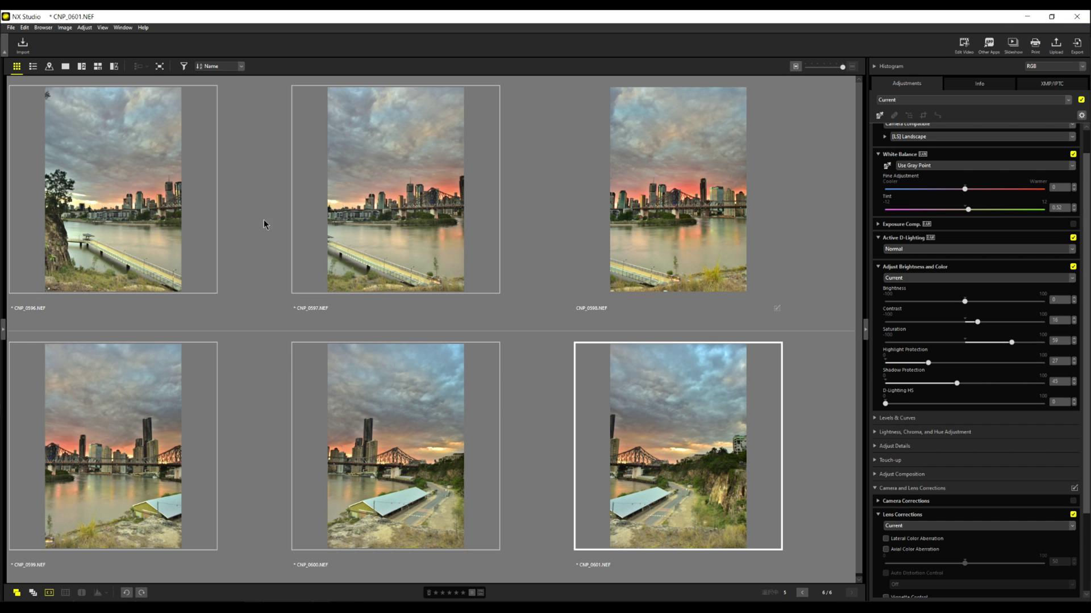
# Save the edits and set the export to TIFF (8 Bit) into the Editing a Panorama folder.
pyautogui.hotkey('ctrl', 's')
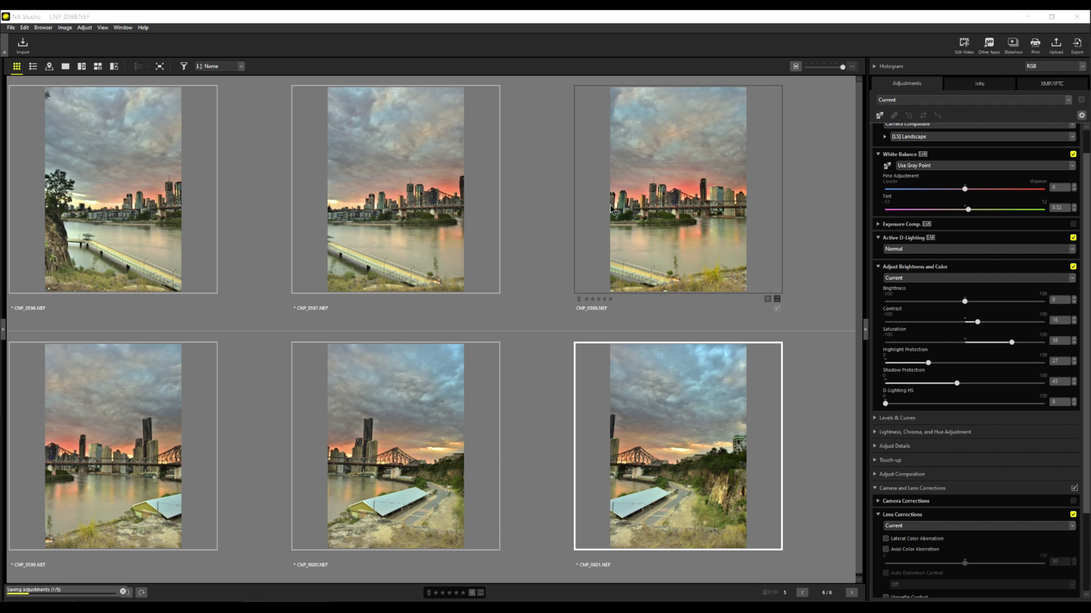
pyautogui.click(612, 206)
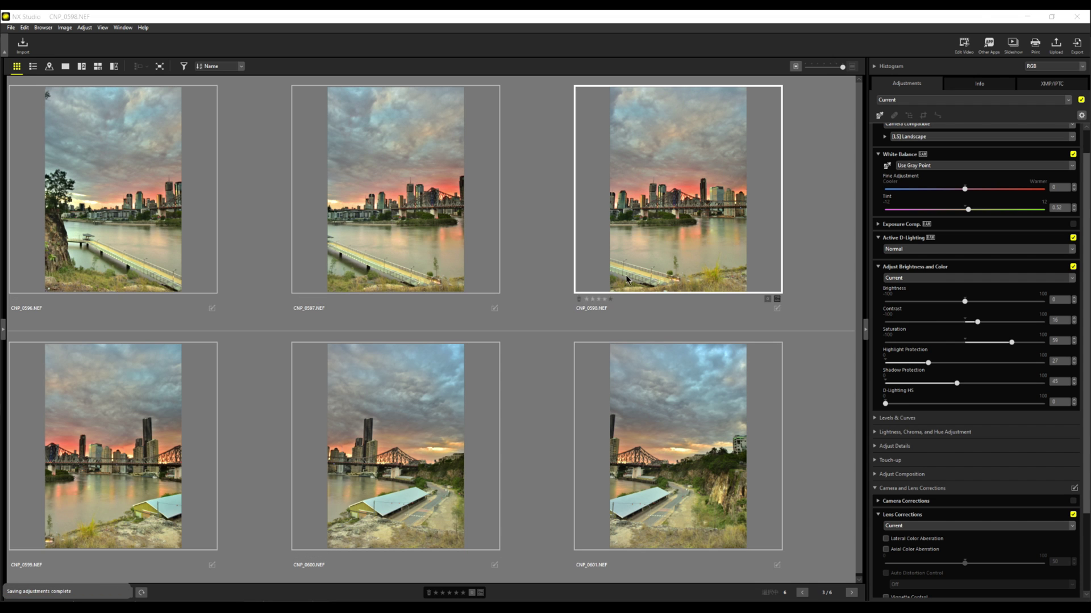
pyautogui.click(1076, 46)
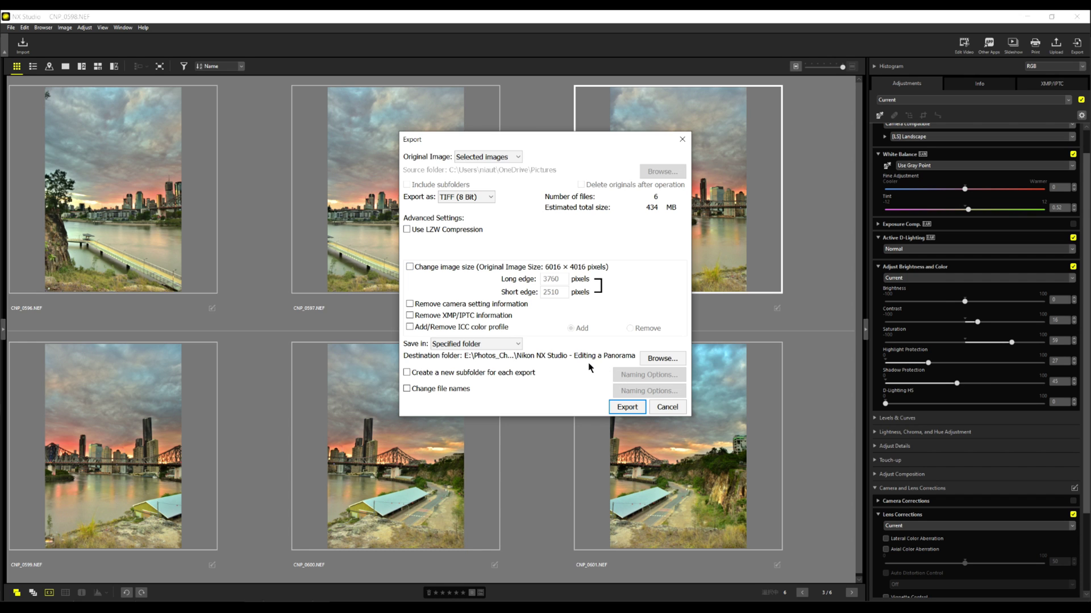
pyautogui.click(649, 358)
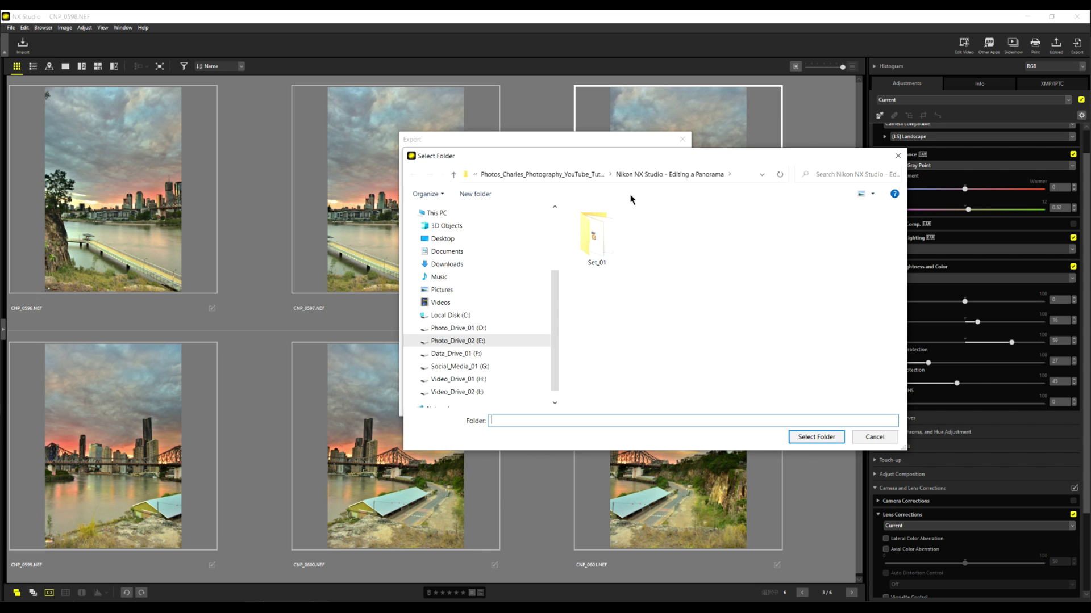
pyautogui.click(810, 438)
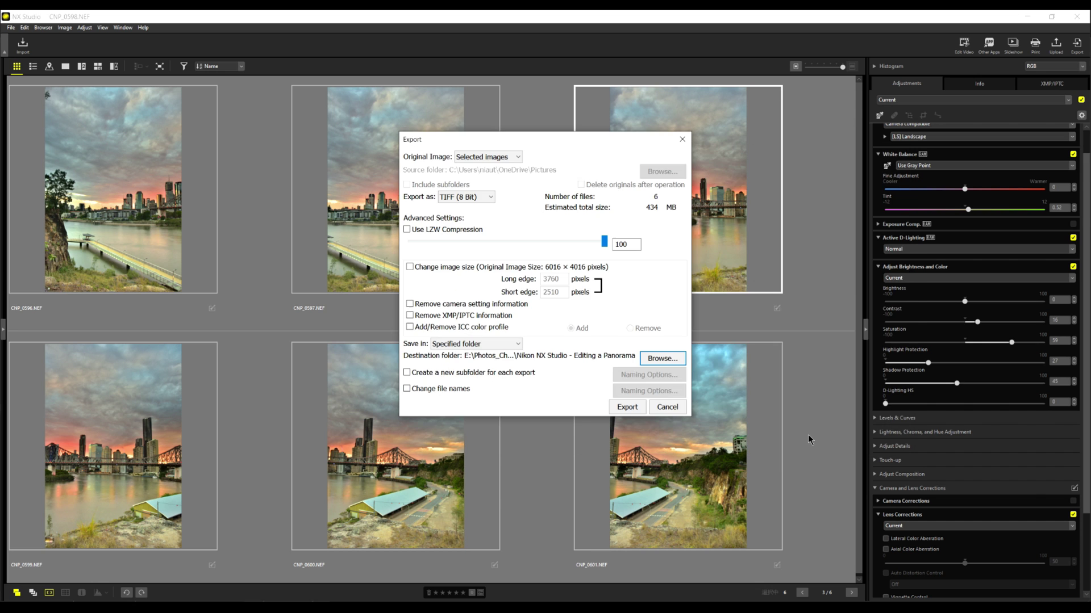
# Start the TIFF export, then open and cancel Image Composite Editor's Options dialog.
pyautogui.click(627, 407)
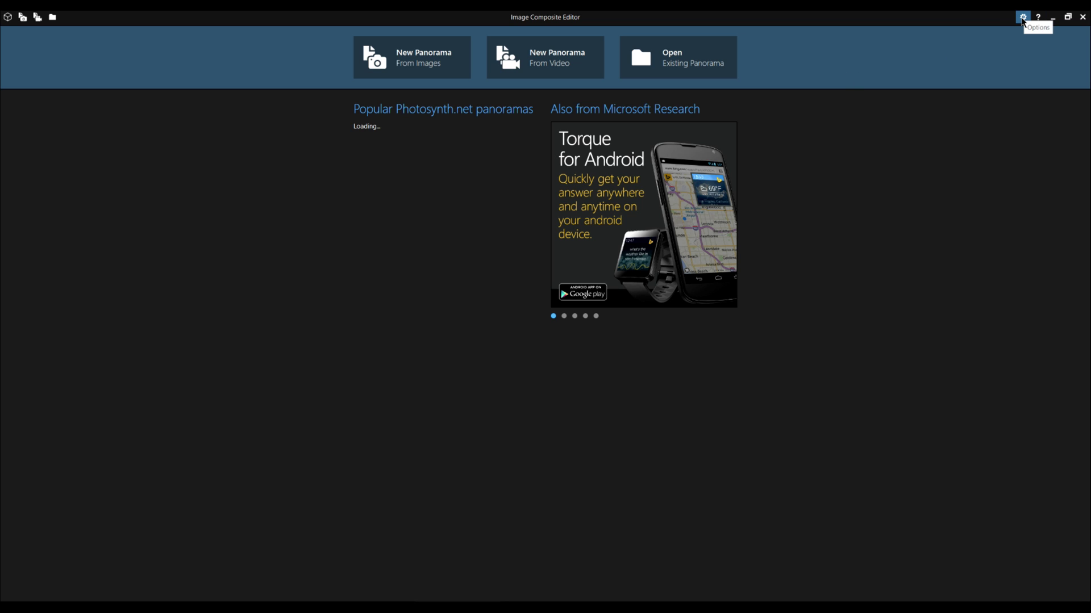
pyautogui.click(1022, 17)
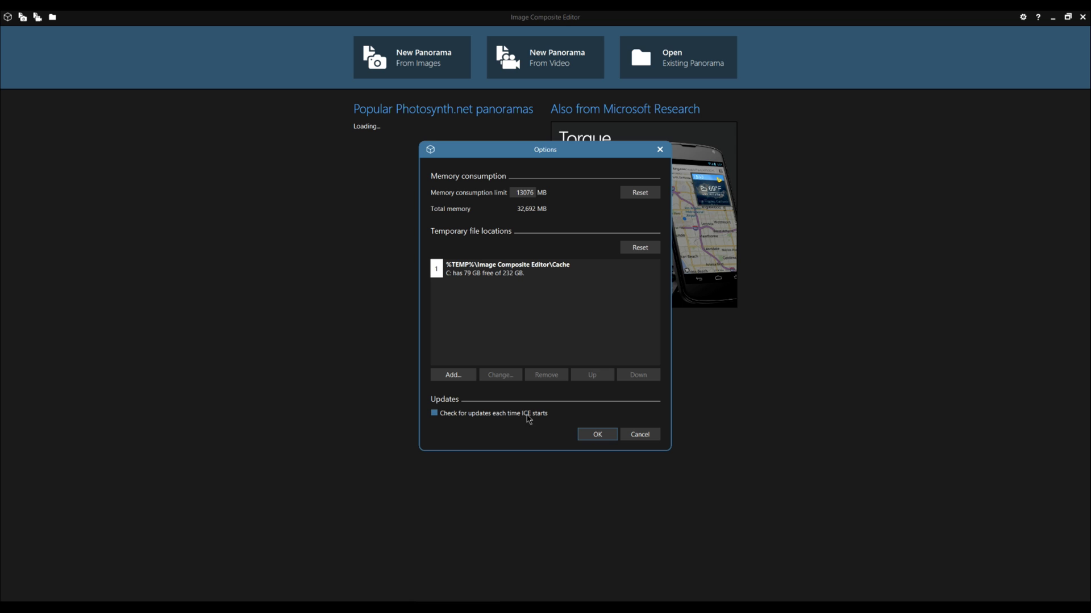
pyautogui.click(627, 433)
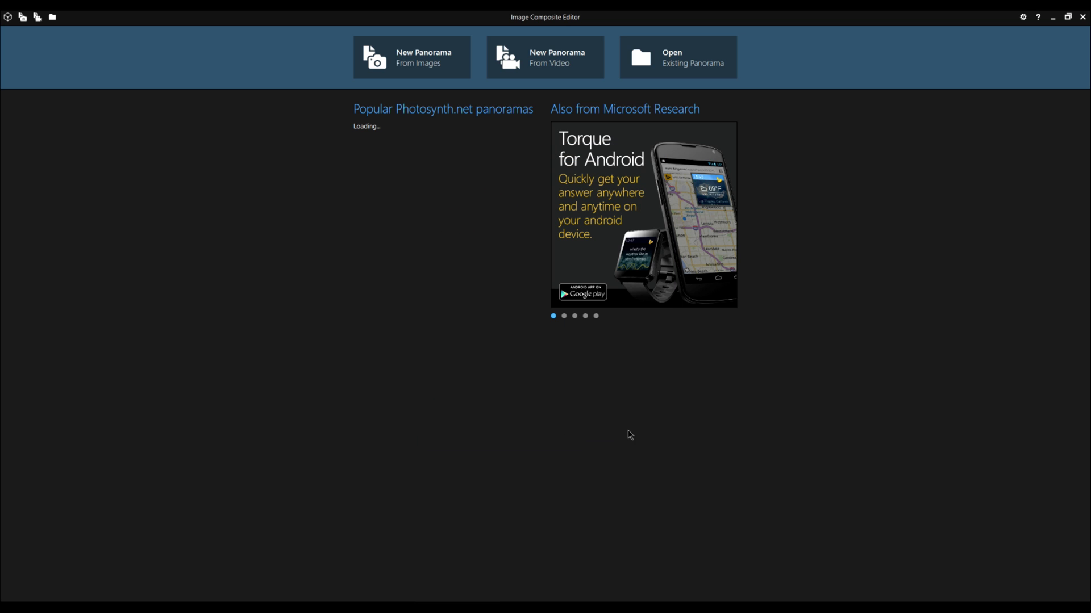
# Load the six TIFs CNP_0596 through CNP_0601 into a new simple panorama project.
pyautogui.click(440, 63)
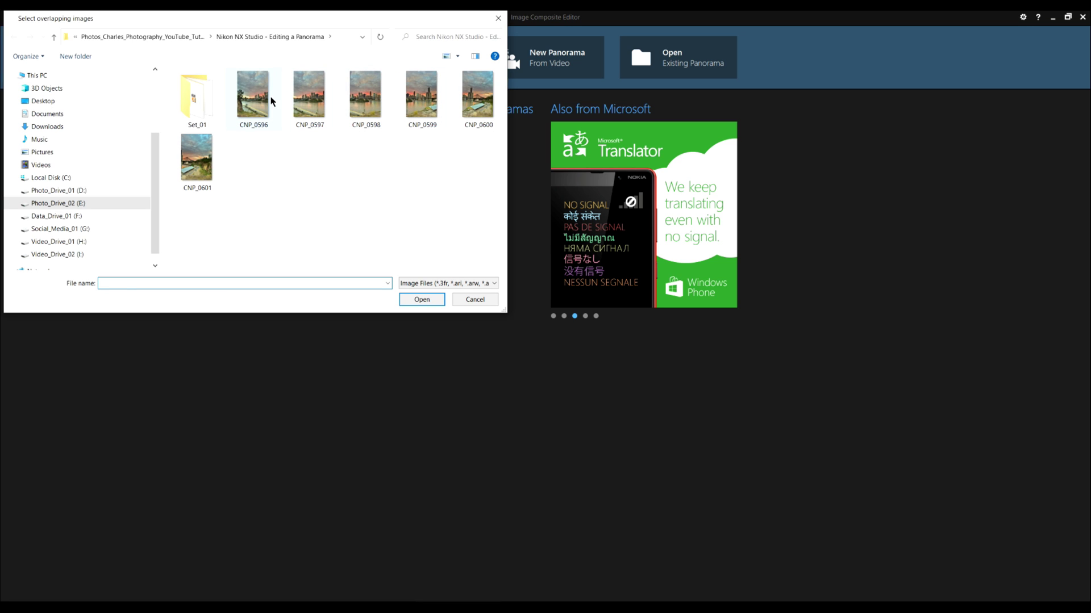
pyautogui.click(271, 101)
pyautogui.keyDown('shift'); pyautogui.click(212, 169); pyautogui.keyUp('shift')
pyautogui.click(423, 300)
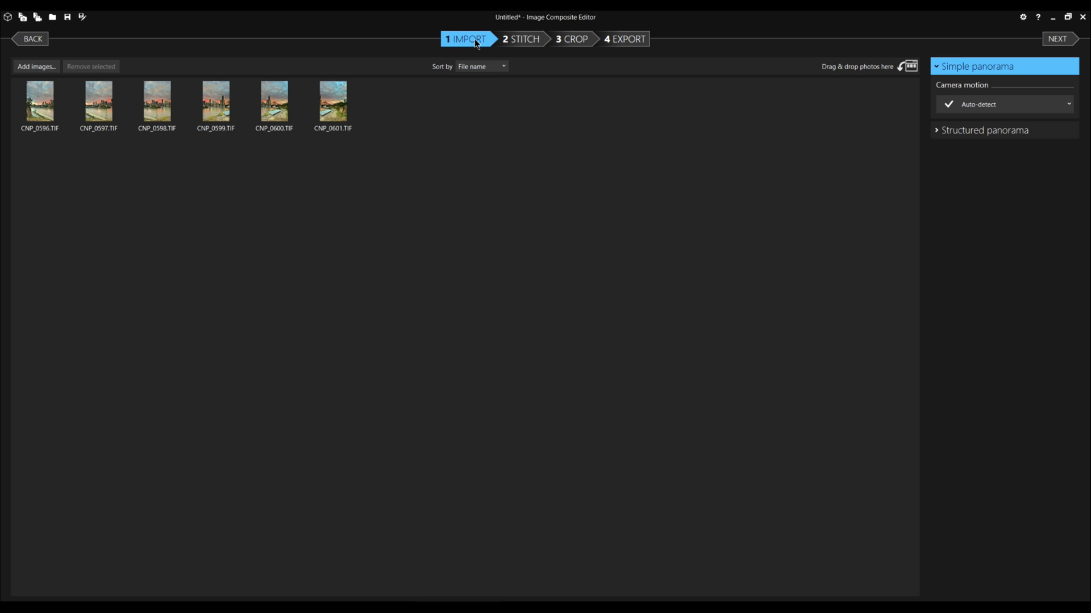
# Stitch the six shots (146.1° × 70.7°) and roll the panorama about 0.857° to level the horizon.
pyautogui.click(512, 40)
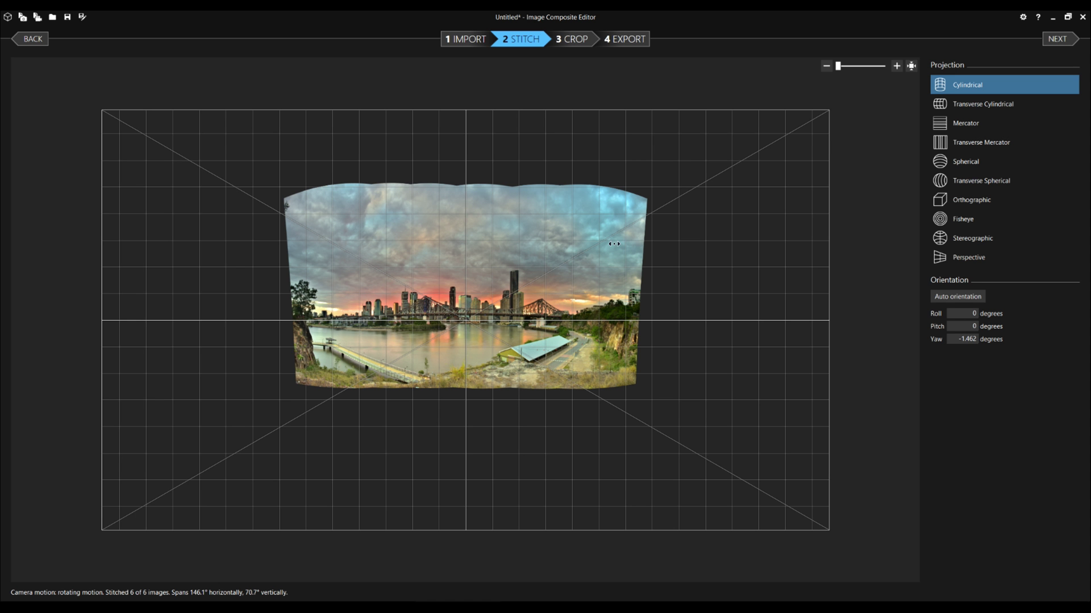
pyautogui.scroll(1, 458, 290)
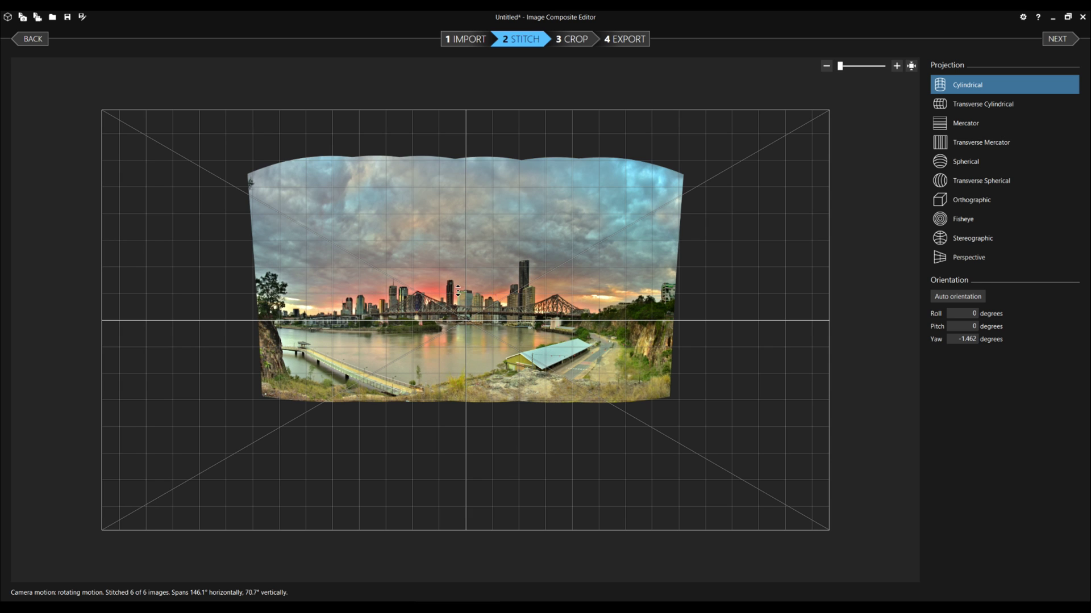
pyautogui.scroll(1, 458, 291)
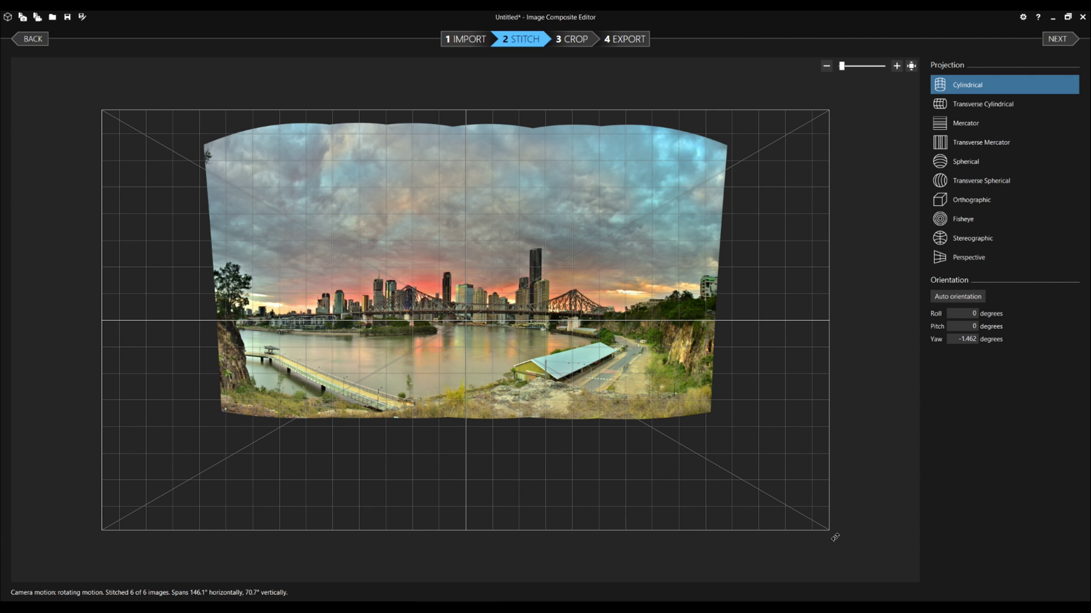
pyautogui.moveTo(835, 537); pyautogui.dragTo(835, 529)
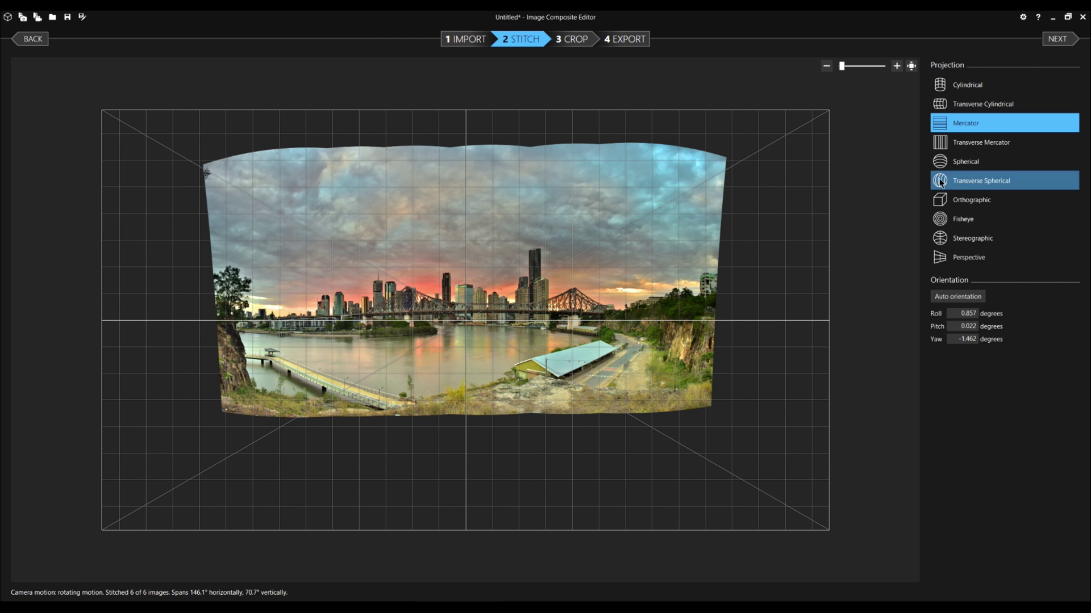
# Raise the crop's bottom edge for a 9970 × 5754 crop that excludes the ragged border.
pyautogui.click(585, 45)
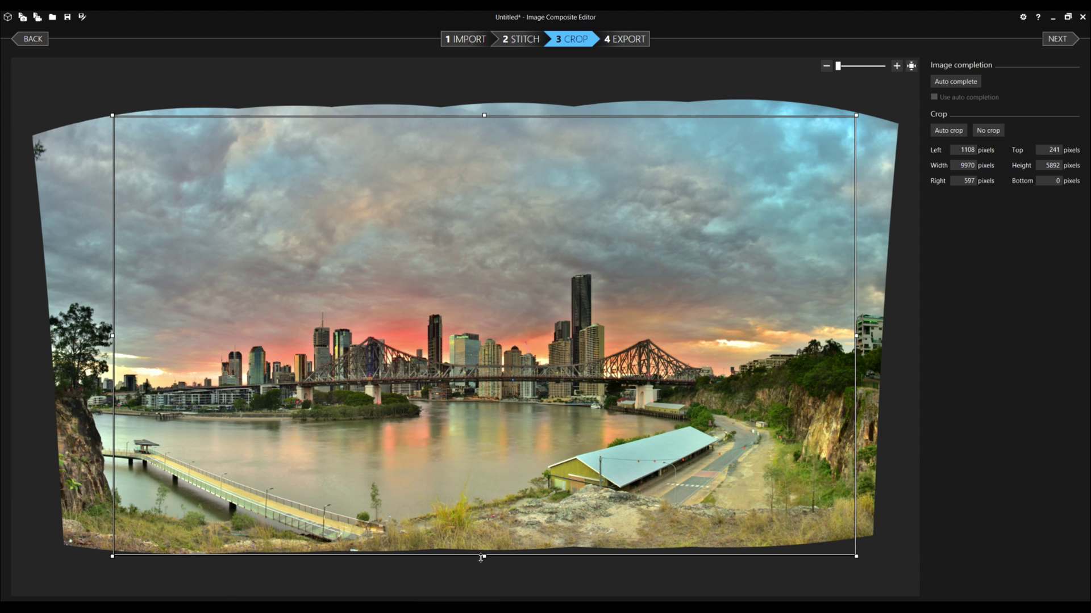
pyautogui.moveTo(480, 558); pyautogui.dragTo(489, 547)
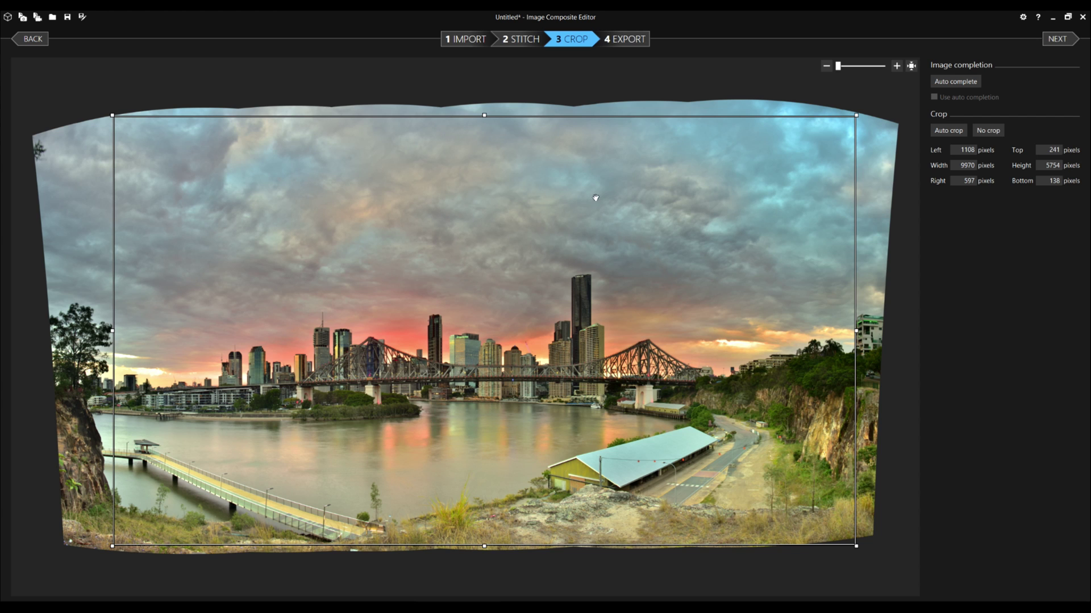
# Export the panorama as a TIFF named CNP_0596_stitch into the Set_01 folder.
pyautogui.click(638, 41)
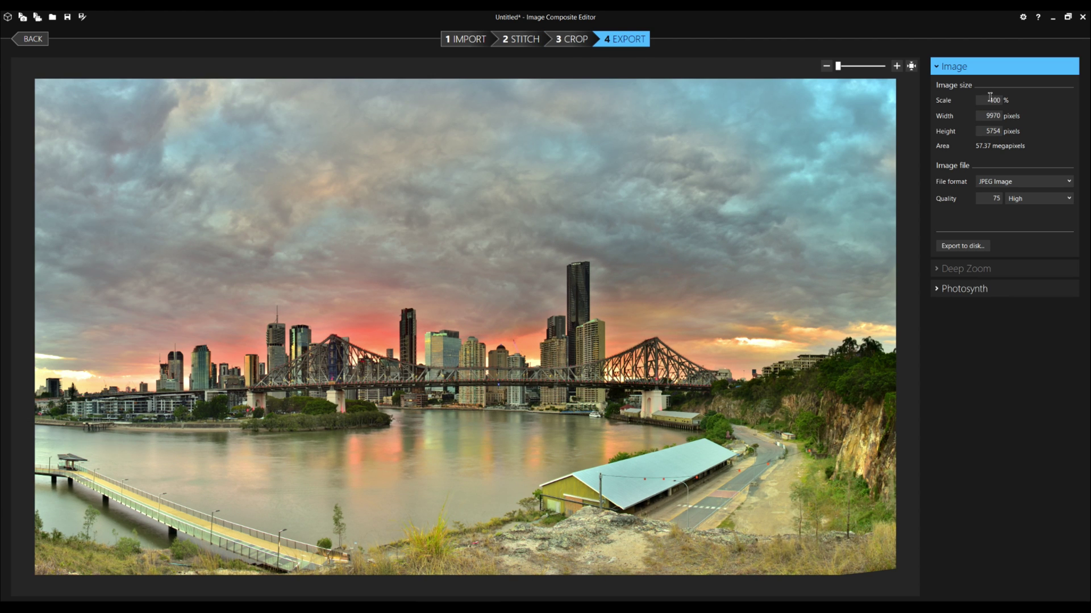
pyautogui.click(1001, 182)
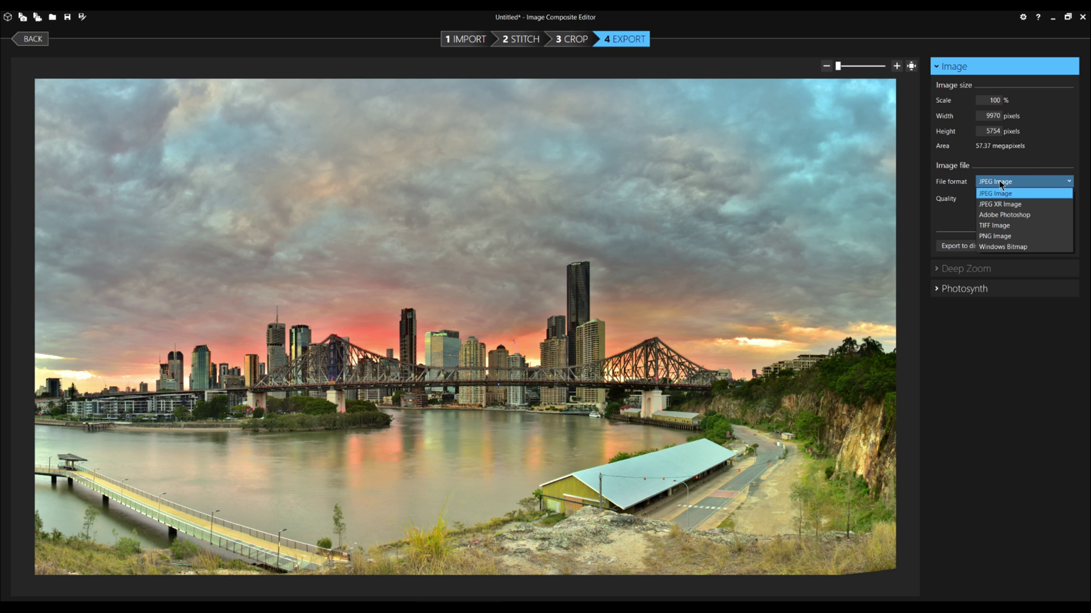
pyautogui.click(999, 226)
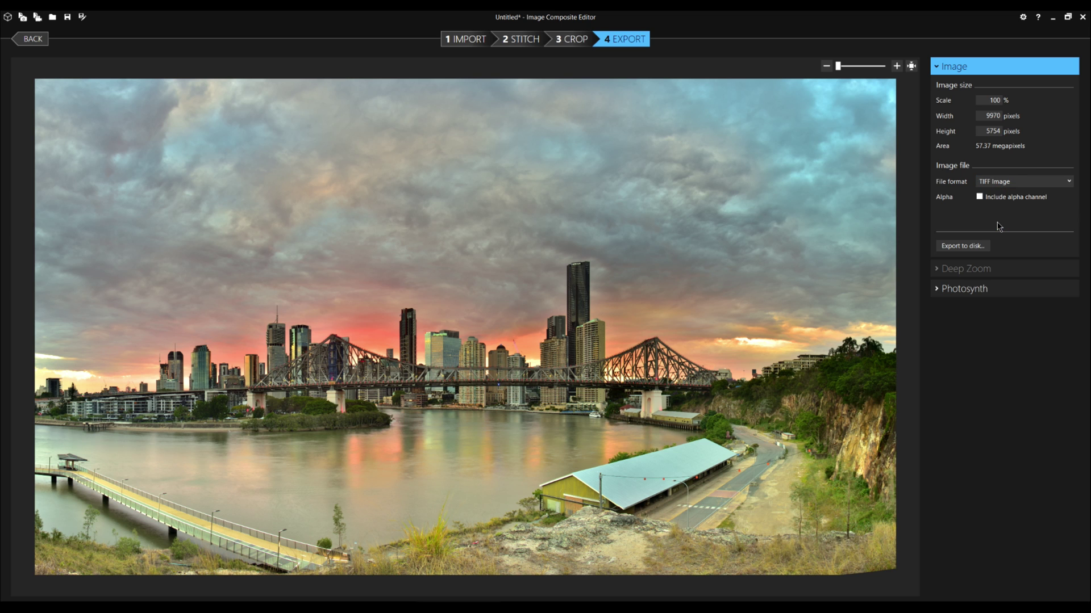
pyautogui.click(980, 252)
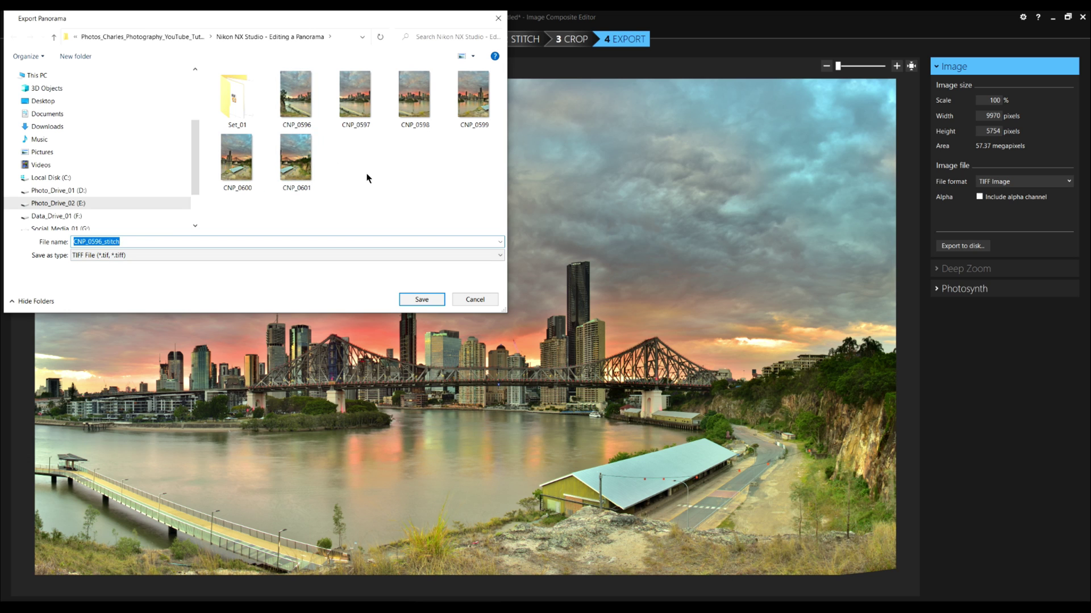
pyautogui.doubleClick(250, 82)
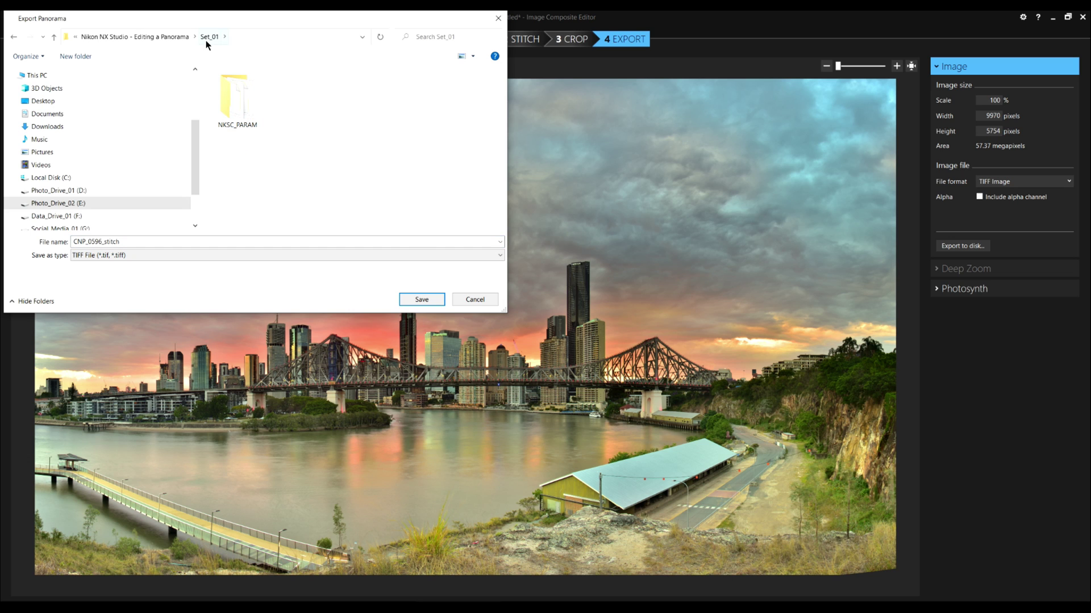
pyautogui.click(133, 240)
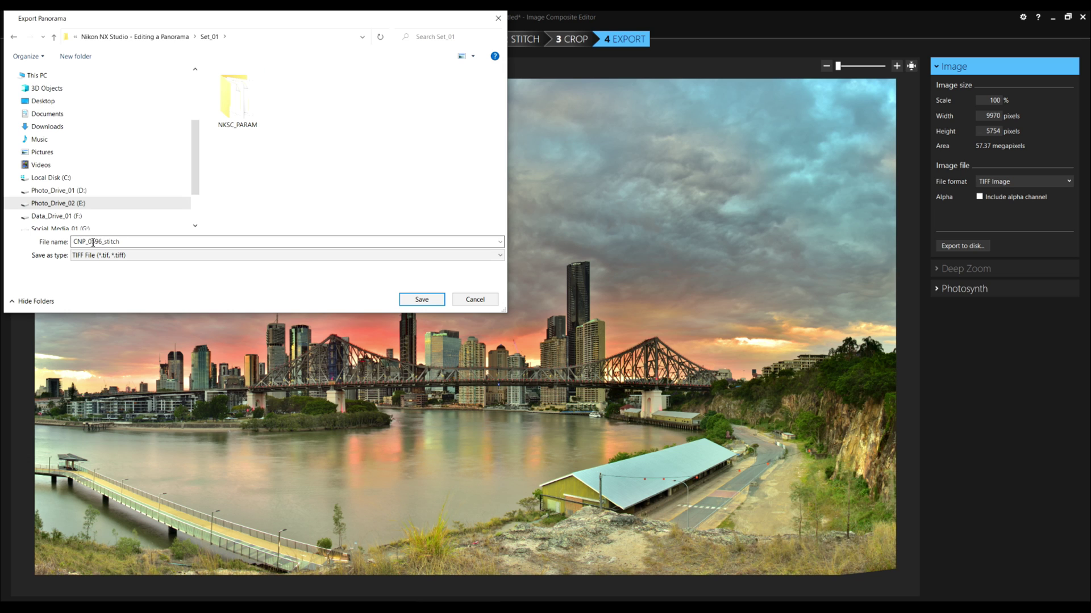
pyautogui.click(422, 299)
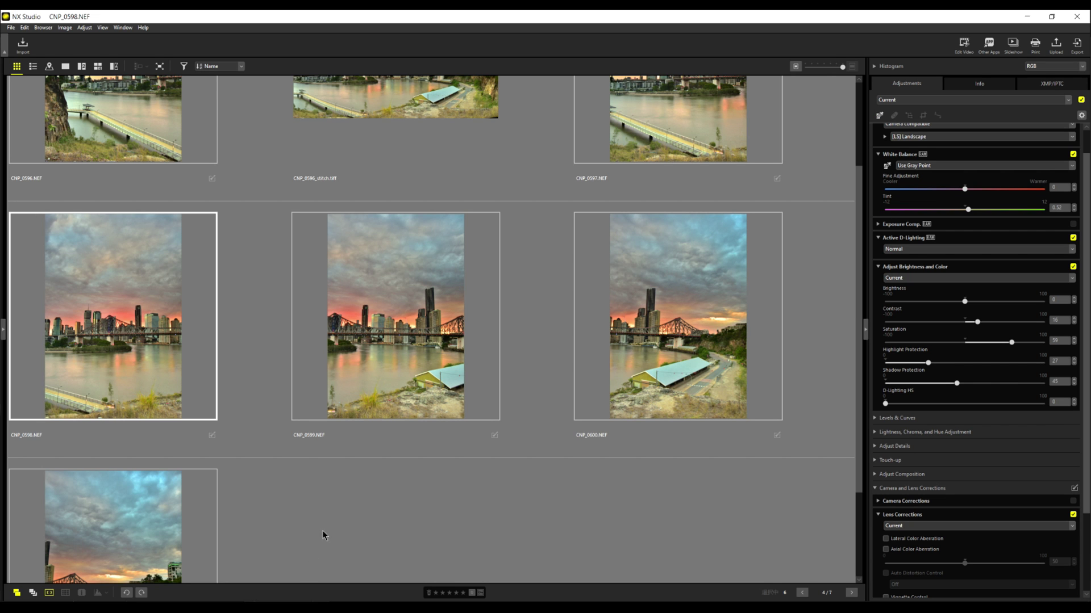
# Shrink the thumbnails and open CNP_0596_stitch.tiff full-size in the single-image viewer.
pyautogui.hotkey('ctrl', '-')
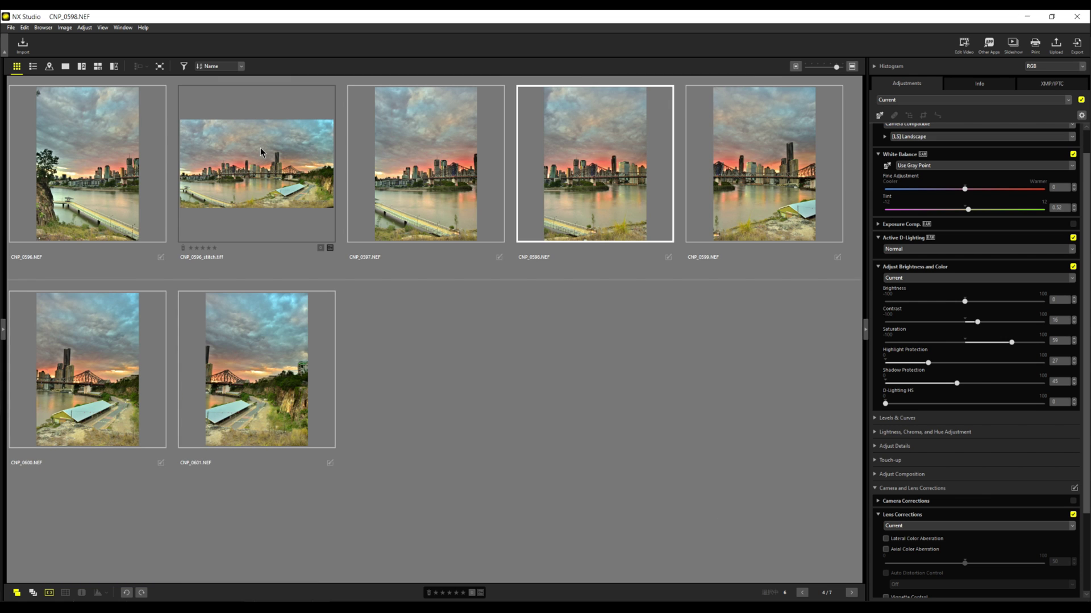
pyautogui.doubleClick(260, 149)
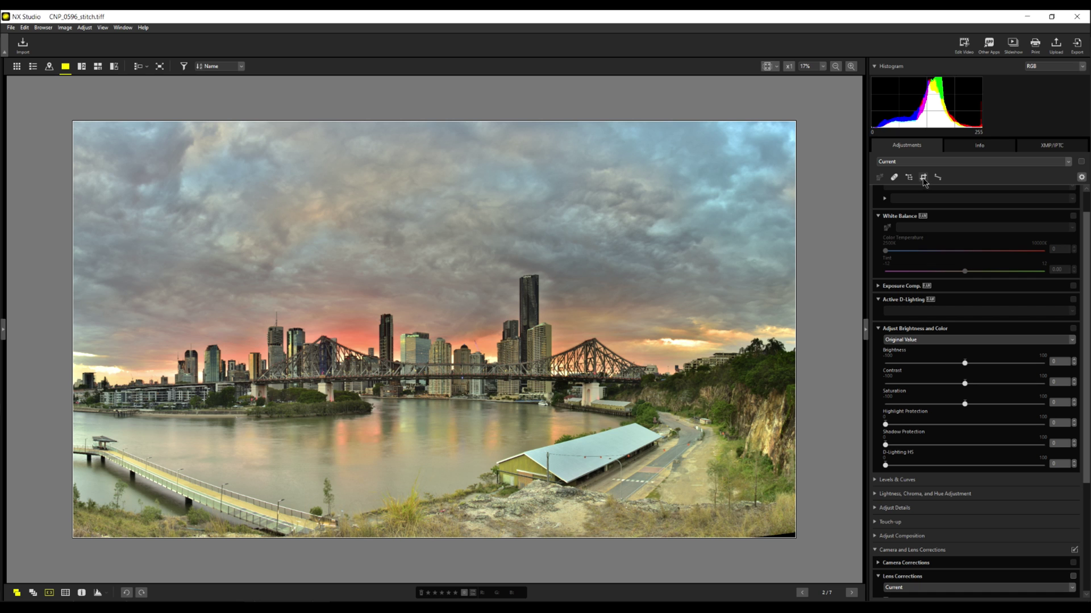
# Apply a 16:9 crop that keeps the skyline and bridge and sits on the image's bottom edge.
pyautogui.click(923, 178)
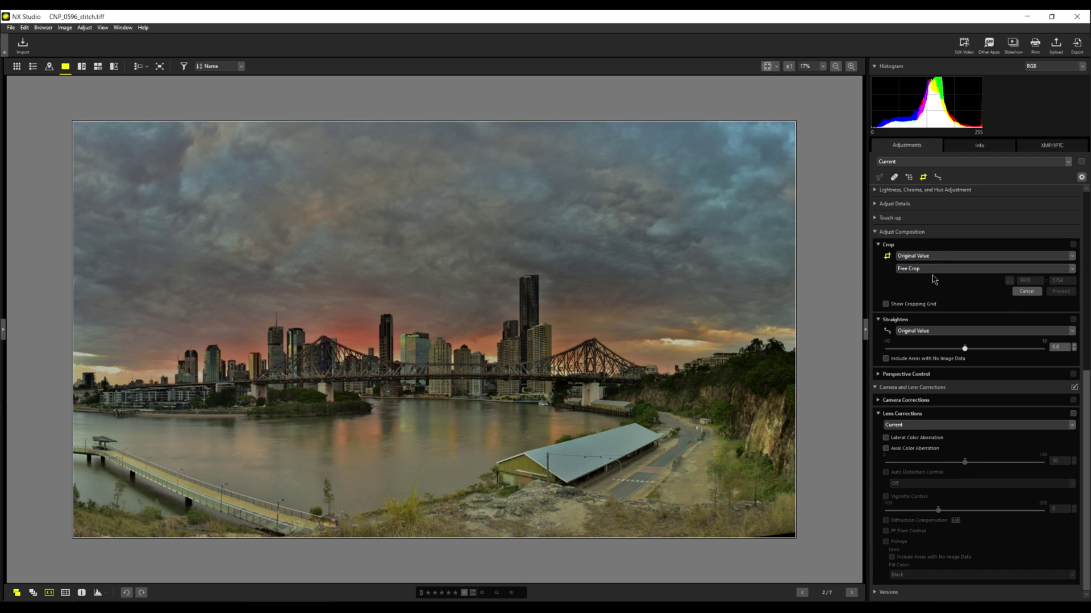
pyautogui.click(919, 270)
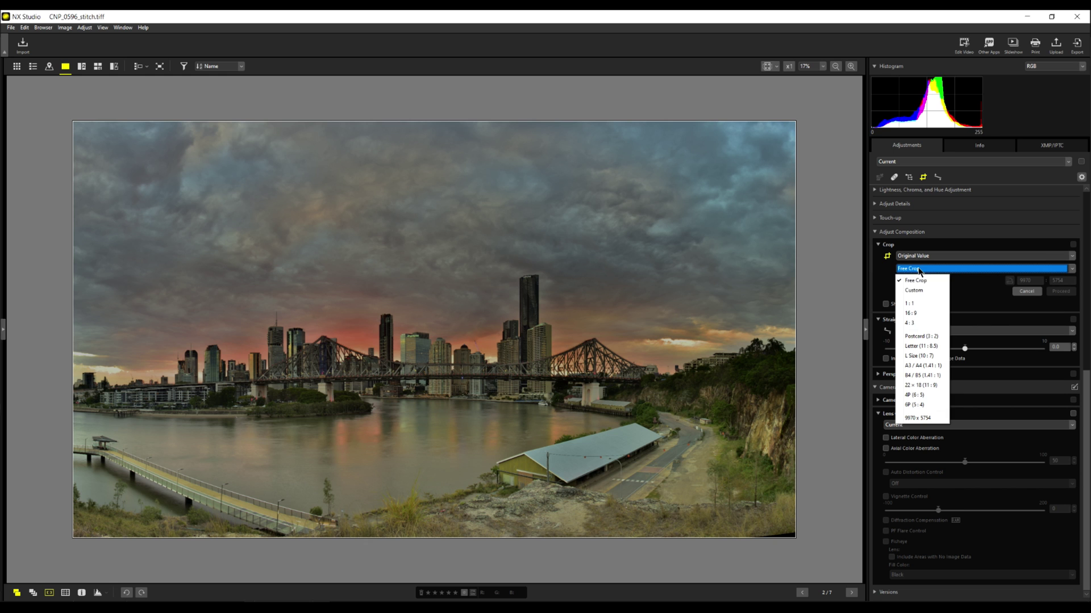
pyautogui.click(912, 313)
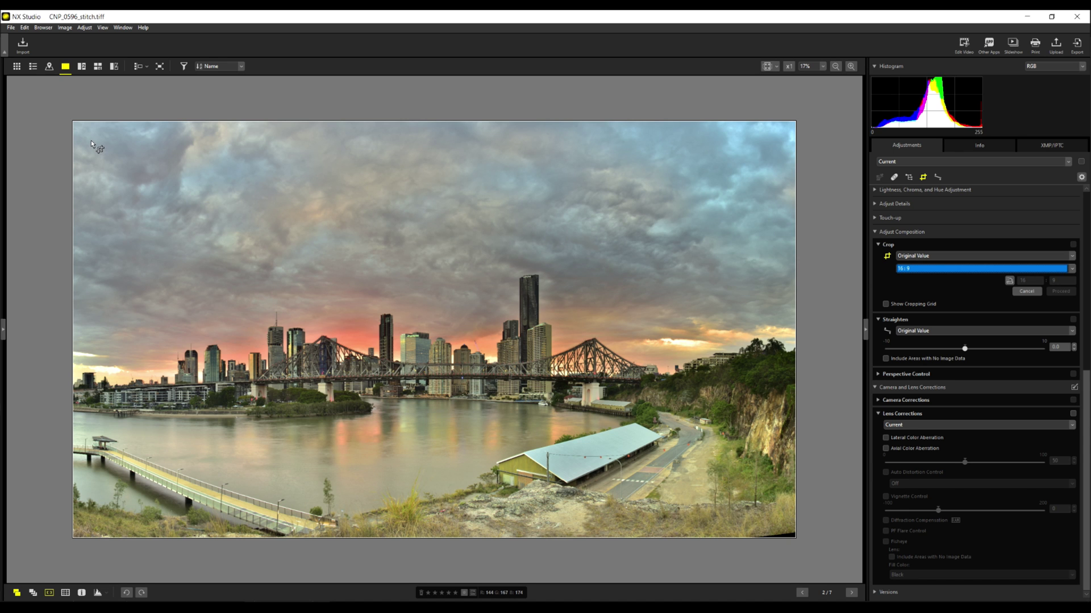
pyautogui.moveTo(91, 141); pyautogui.dragTo(662, 509)
pyautogui.moveTo(568, 367); pyautogui.dragTo(553, 365)
pyautogui.moveTo(652, 461); pyautogui.dragTo(781, 537)
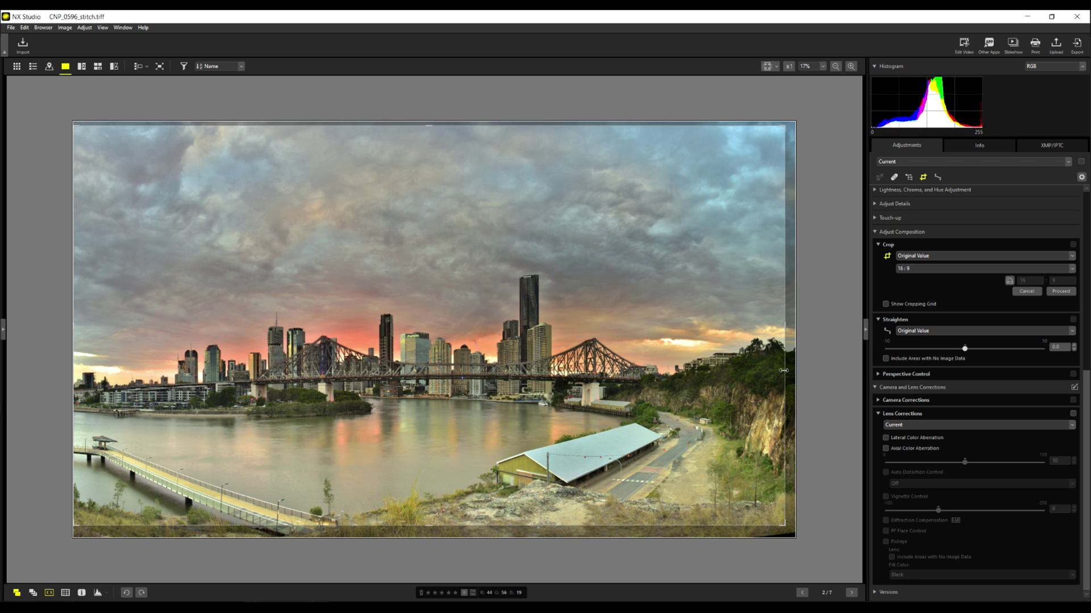
pyautogui.moveTo(783, 370); pyautogui.dragTo(775, 371)
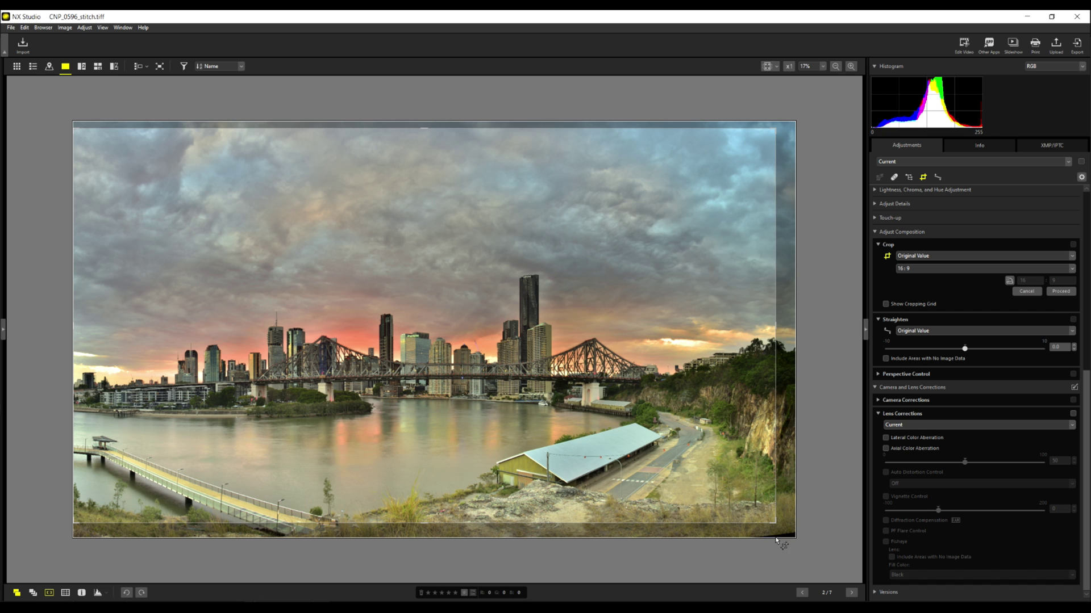
pyautogui.moveTo(750, 504); pyautogui.dragTo(715, 485)
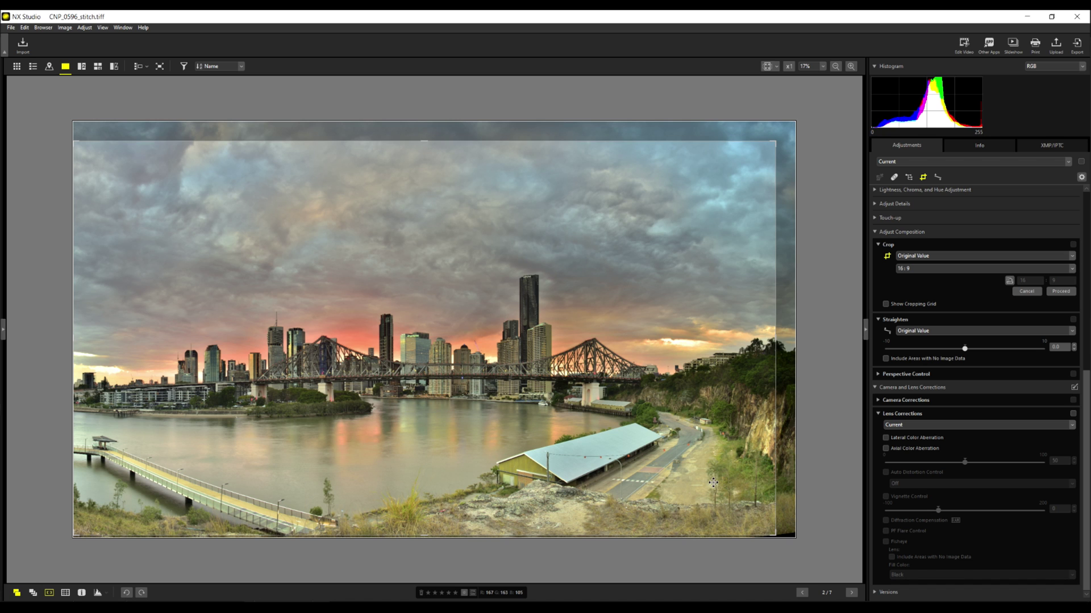
pyautogui.click(1060, 291)
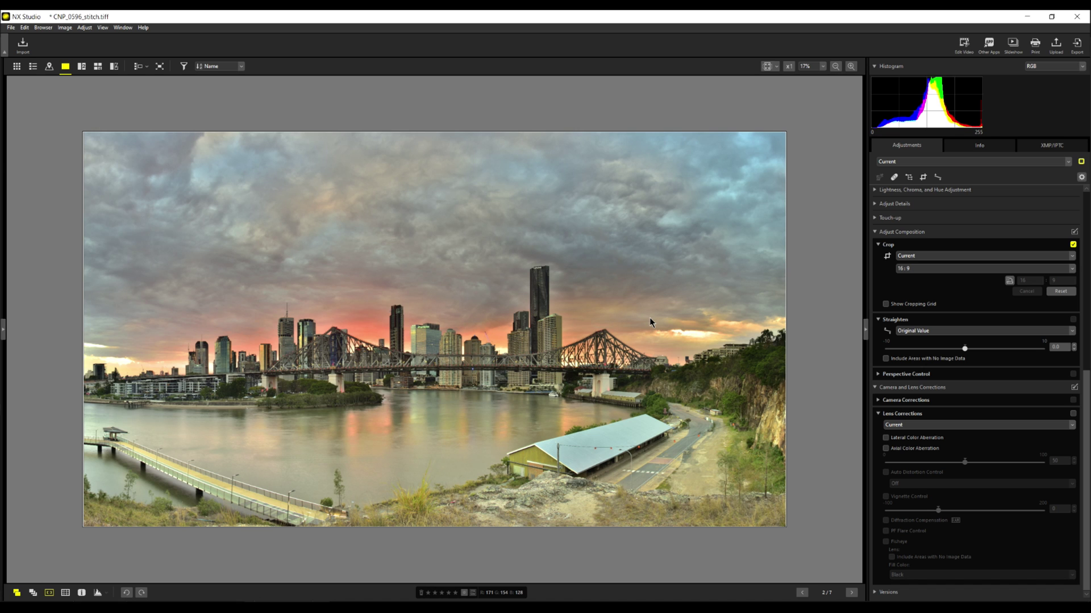
# Expand Basic Edit Palettes and collapse the Picture Control and White Balance sections.
pyautogui.scroll(1, 912, 204)
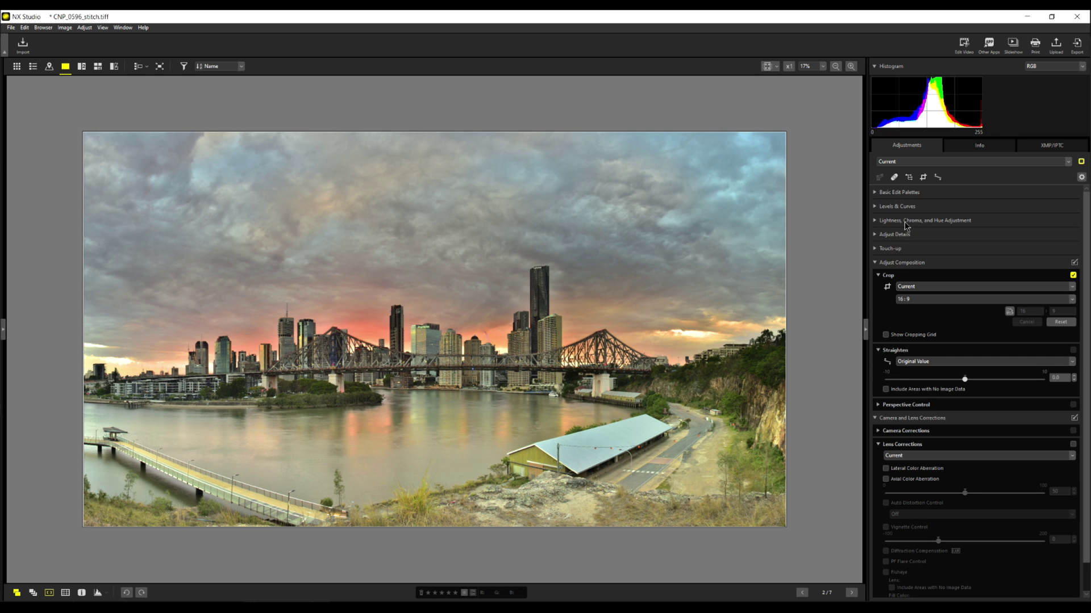
pyautogui.click(888, 193)
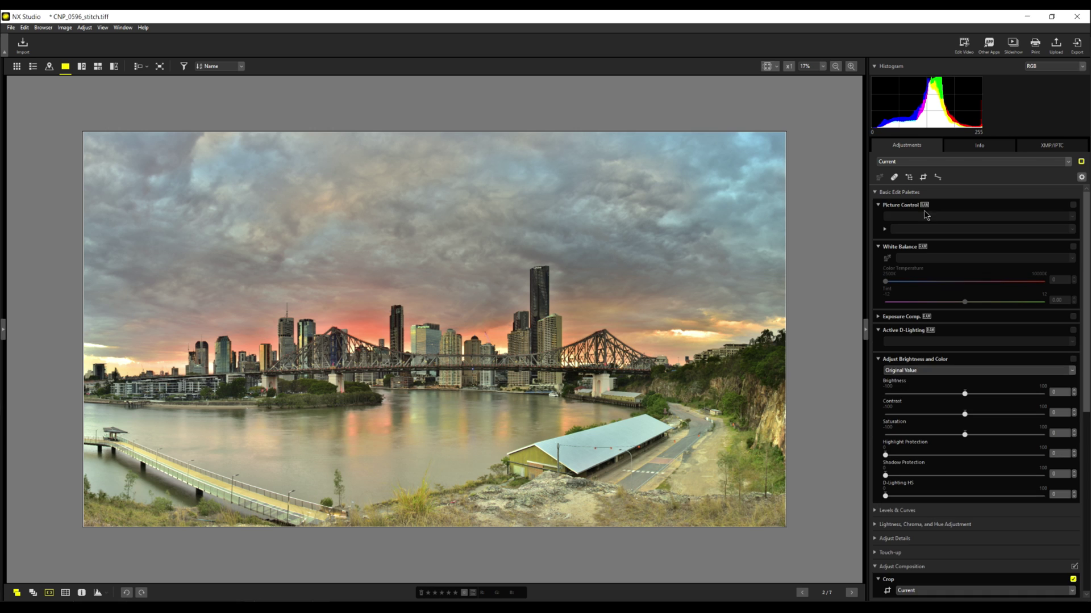
pyautogui.click(877, 206)
pyautogui.click(878, 219)
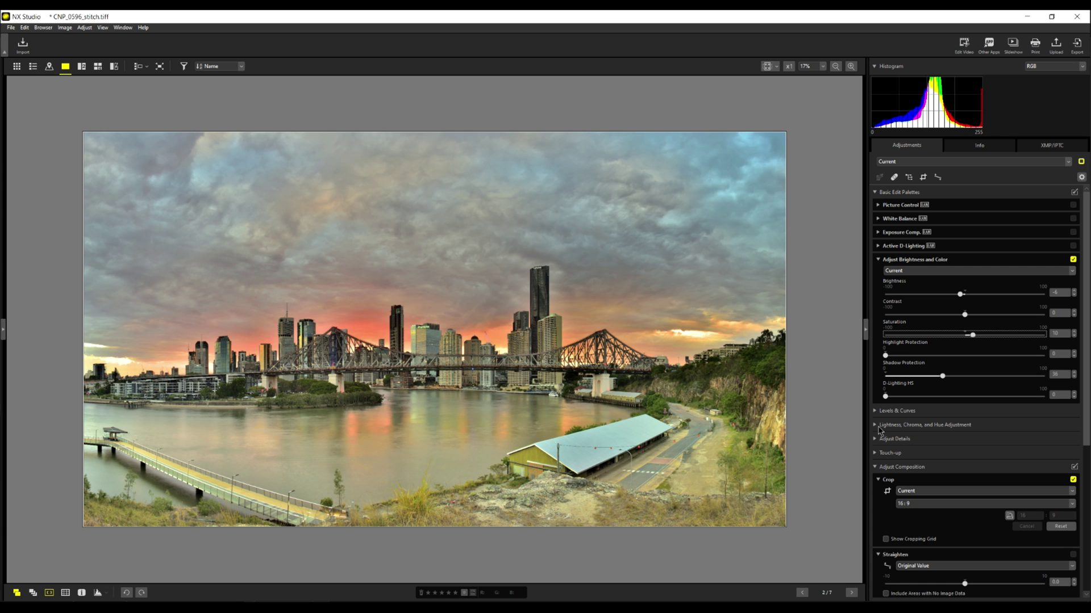
# Lift the LCH Chroma curve at the red and blue hues, pinning a point between them.
pyautogui.click(875, 428)
pyautogui.scroll(-3, 927, 445)
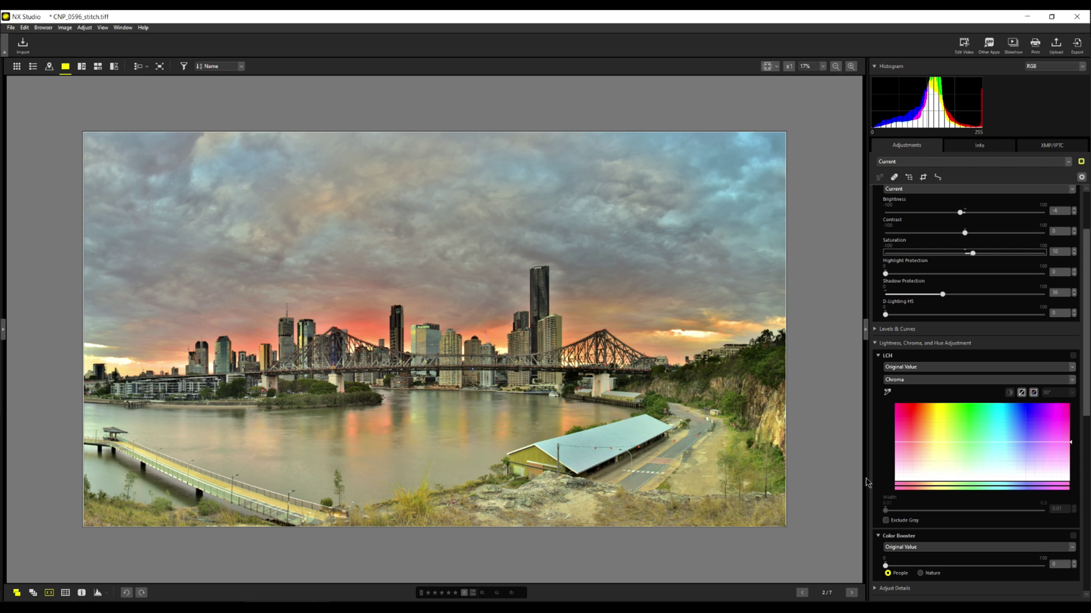
pyautogui.moveTo(909, 442); pyautogui.dragTo(911, 436)
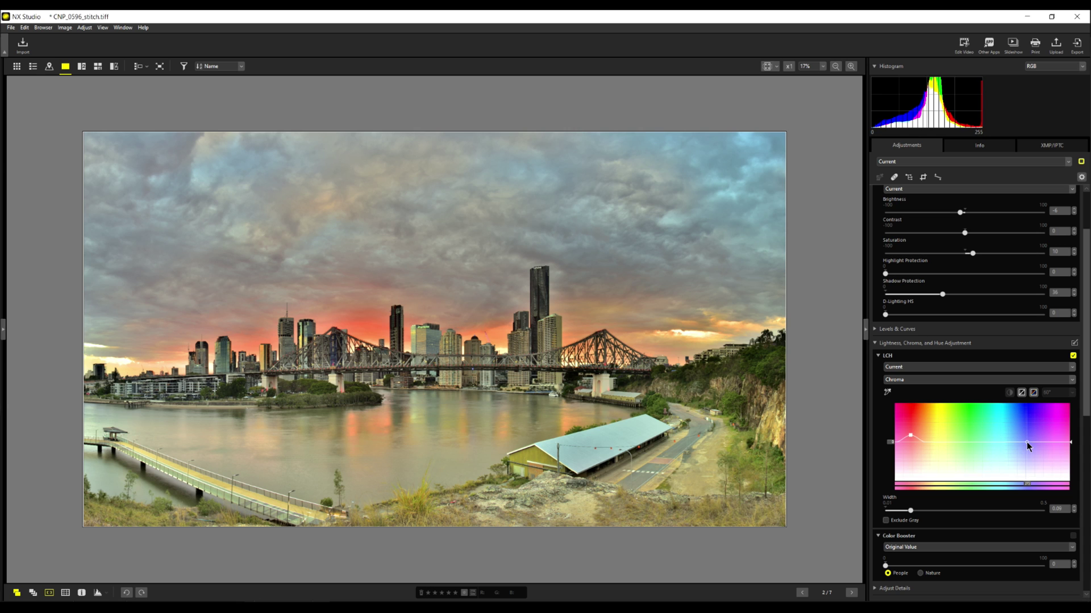
pyautogui.moveTo(1027, 442); pyautogui.dragTo(1027, 433)
pyautogui.moveTo(974, 449); pyautogui.dragTo(973, 438)
# Export the edited panorama as a quality-100 JPEG into the Editing a Panorama folder.
pyautogui.click(1078, 48)
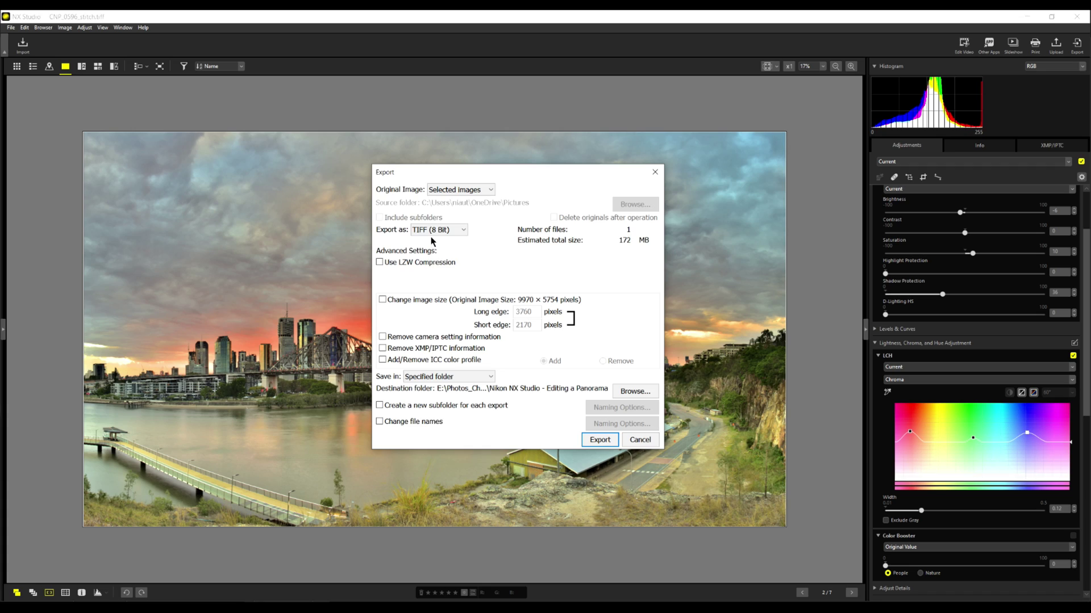
pyautogui.click(433, 230)
pyautogui.click(438, 239)
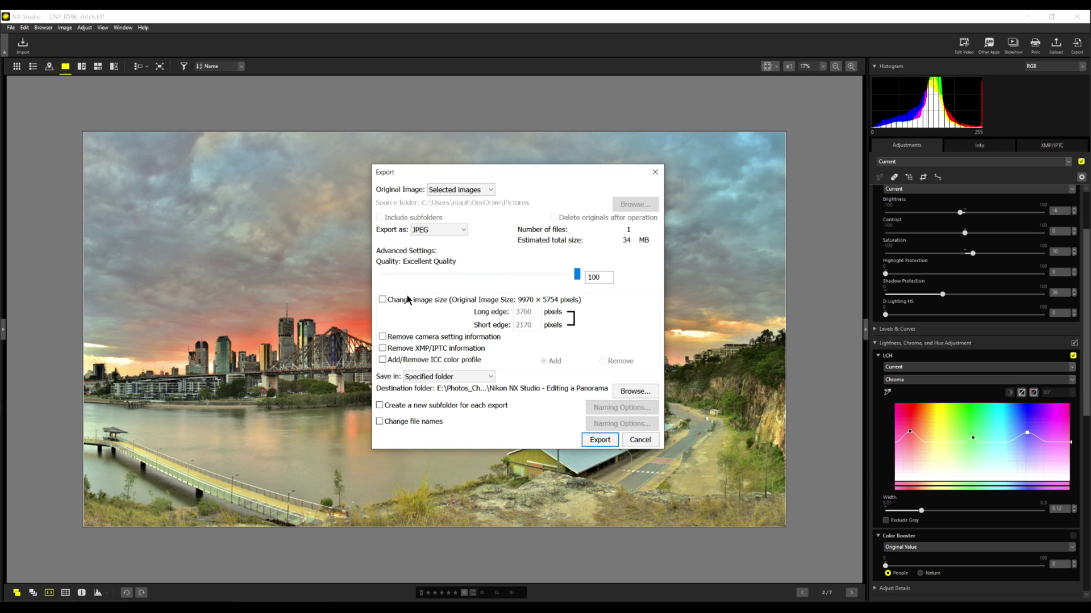
pyautogui.click(588, 441)
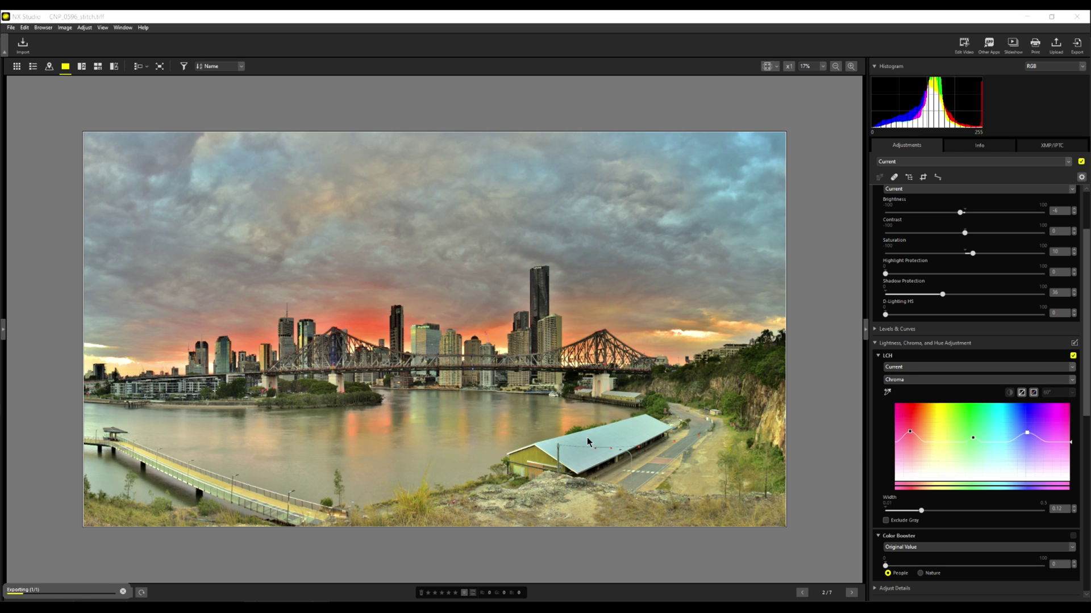